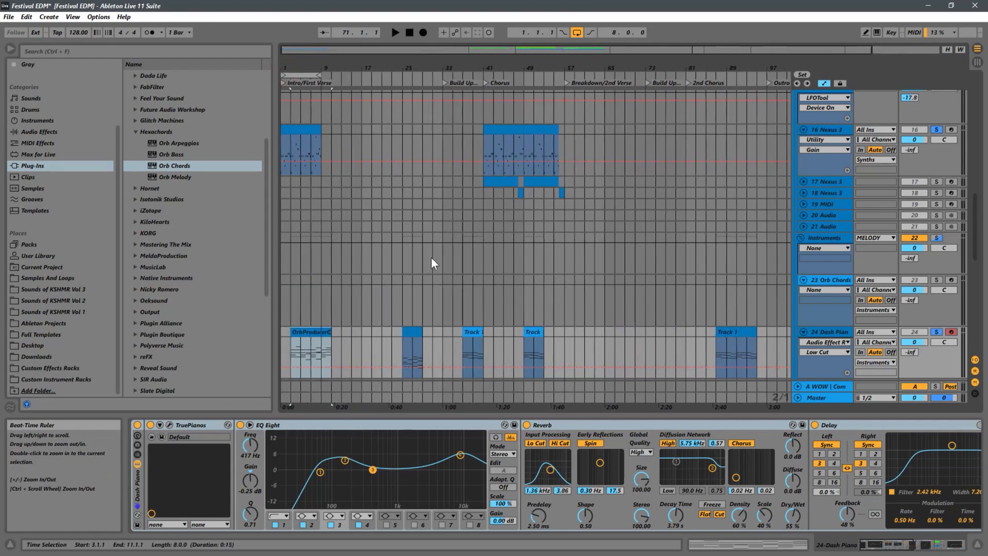
# Open the OrbProducerChords clip on the 24 Dash Piano track and move it to the start of the arrangement at bar 1.
pyautogui.click(303, 336)
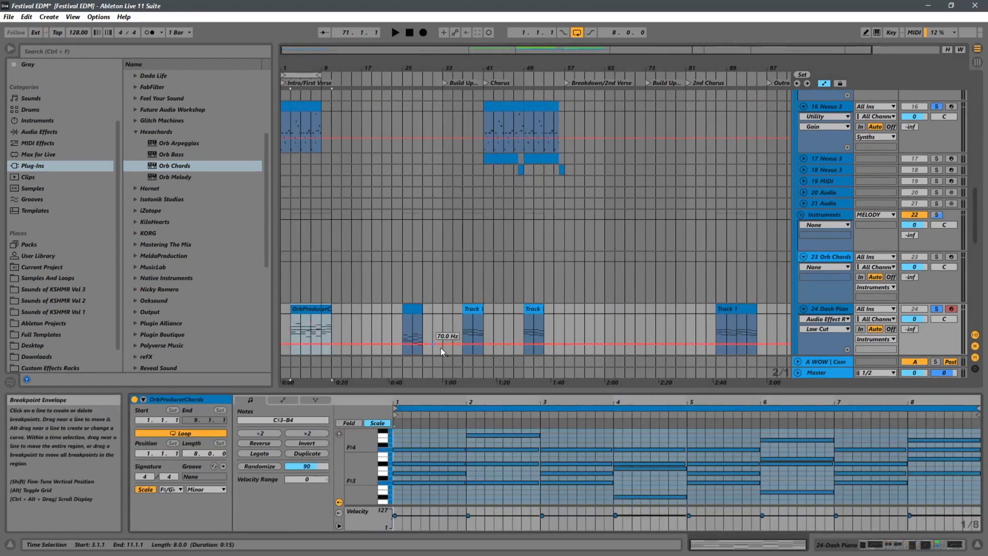
pyautogui.press('space')
pyautogui.press('space')
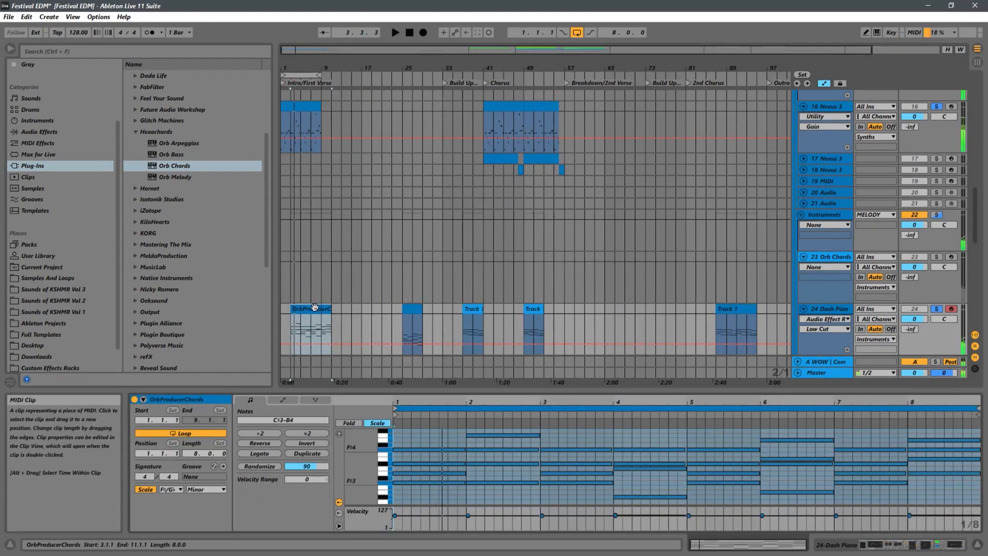
pyautogui.moveTo(314, 307); pyautogui.dragTo(303, 310)
pyautogui.press('space')
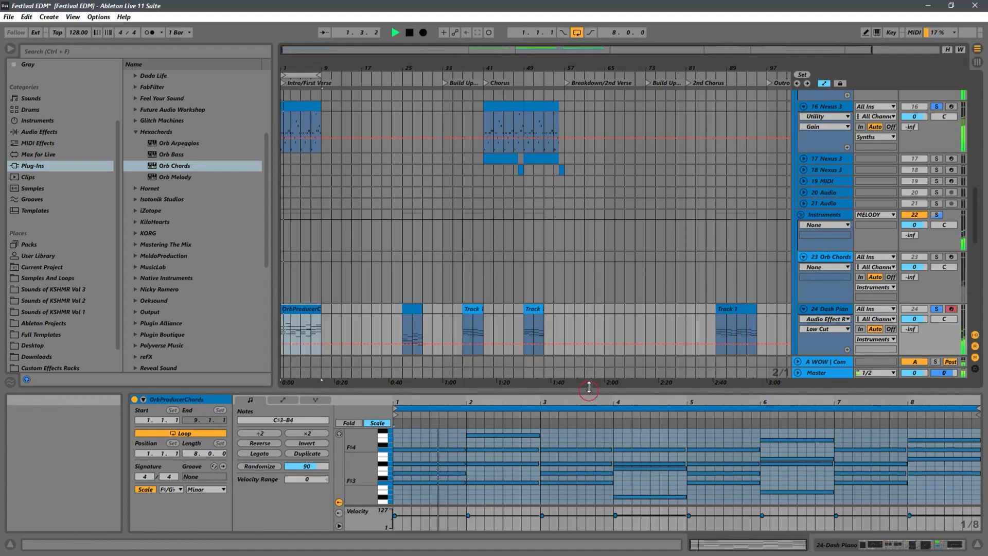
# Enlarge the note editor, randomize the velocities of all notes in the clip with the range at 90, and audition it.
pyautogui.moveTo(589, 391); pyautogui.dragTo(589, 203)
pyautogui.press('space')
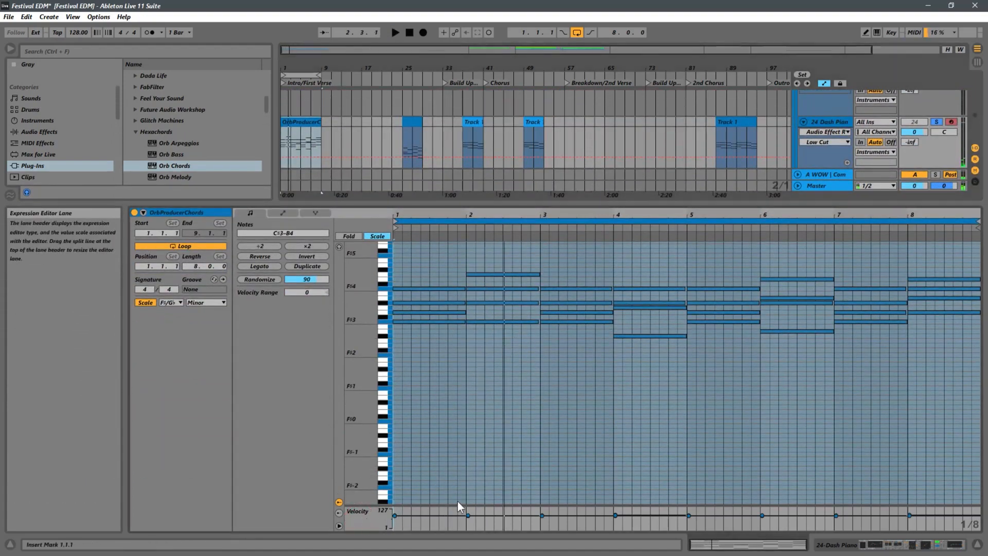
pyautogui.moveTo(972, 515); pyautogui.dragTo(425, 521)
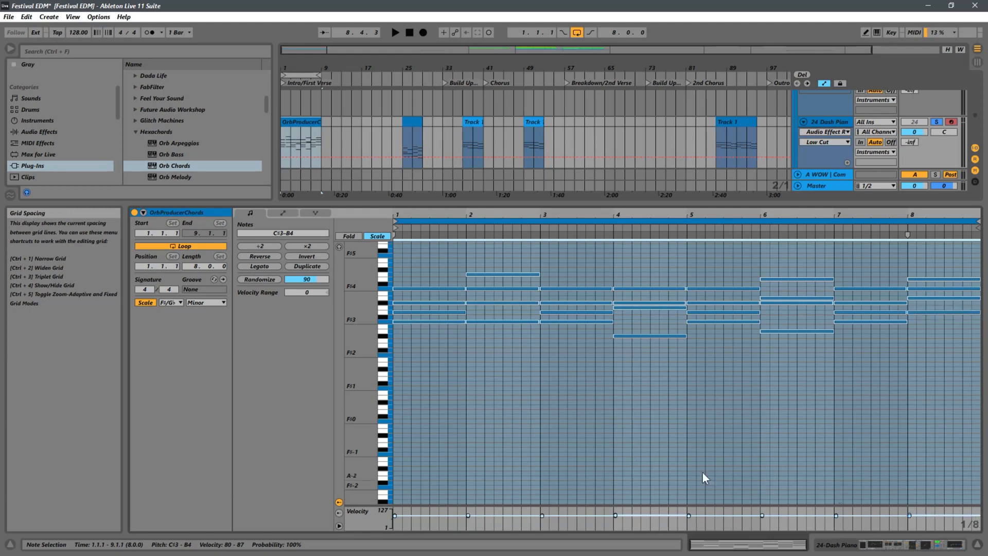
pyautogui.click(447, 440)
pyautogui.hotkey('ctrl', 'a')
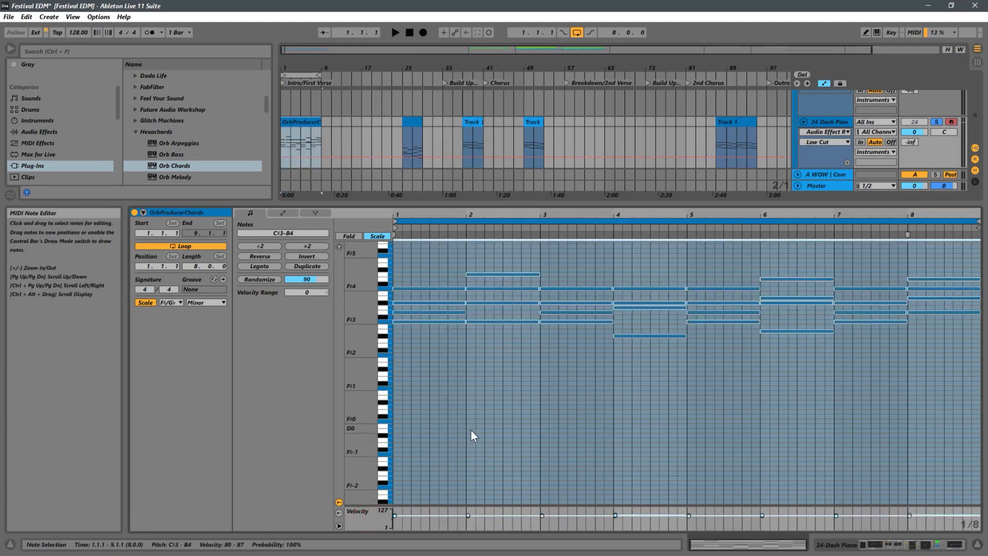
pyautogui.click(255, 279)
pyautogui.press('space')
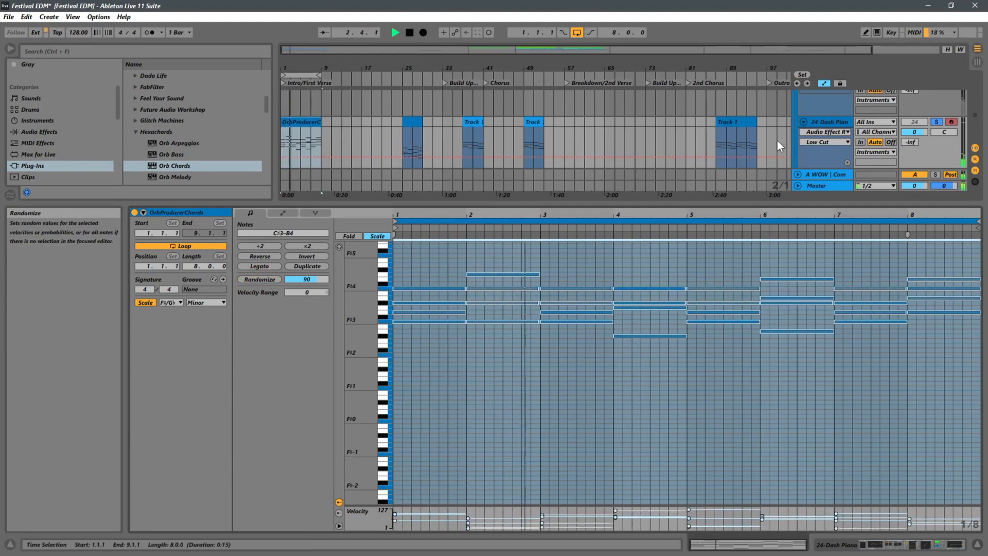
pyautogui.click(937, 123)
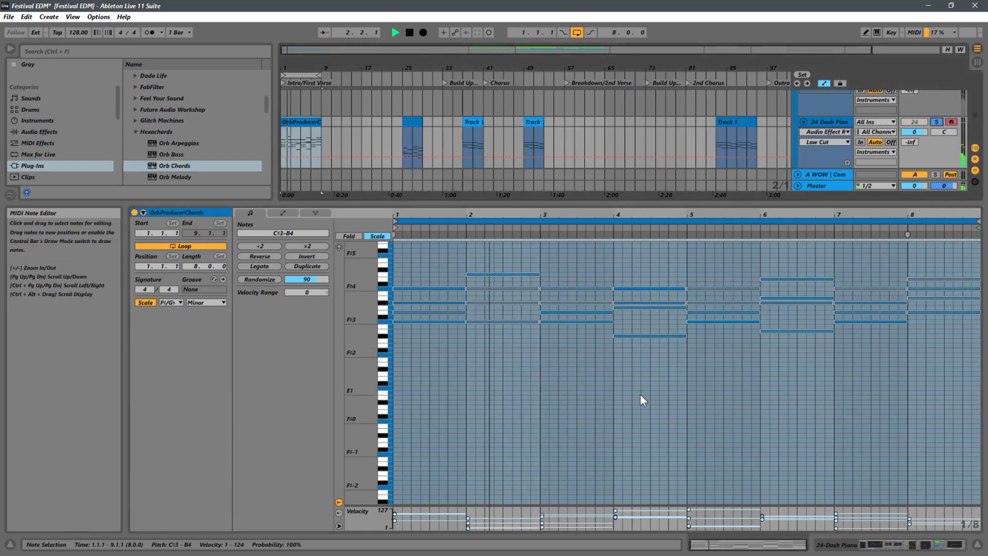
# Set the velocity of the B4 note in bar 2 to 75.
pyautogui.click(542, 394)
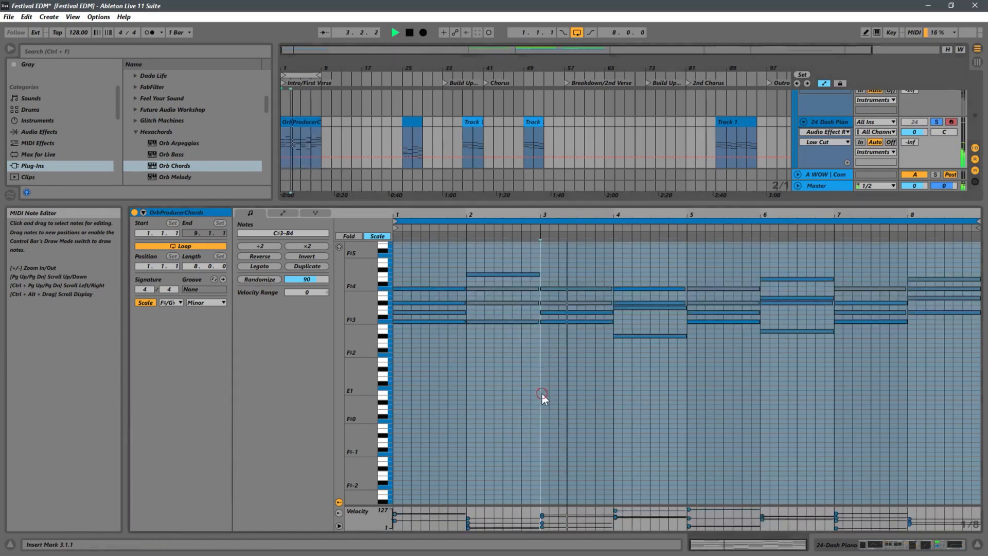
pyautogui.click(489, 274)
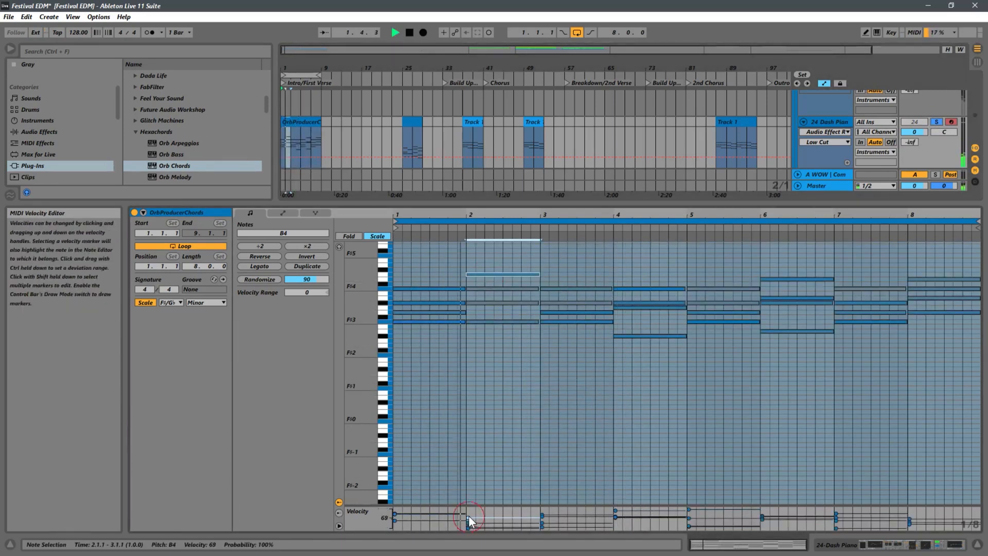
pyautogui.moveTo(468, 521); pyautogui.dragTo(471, 518)
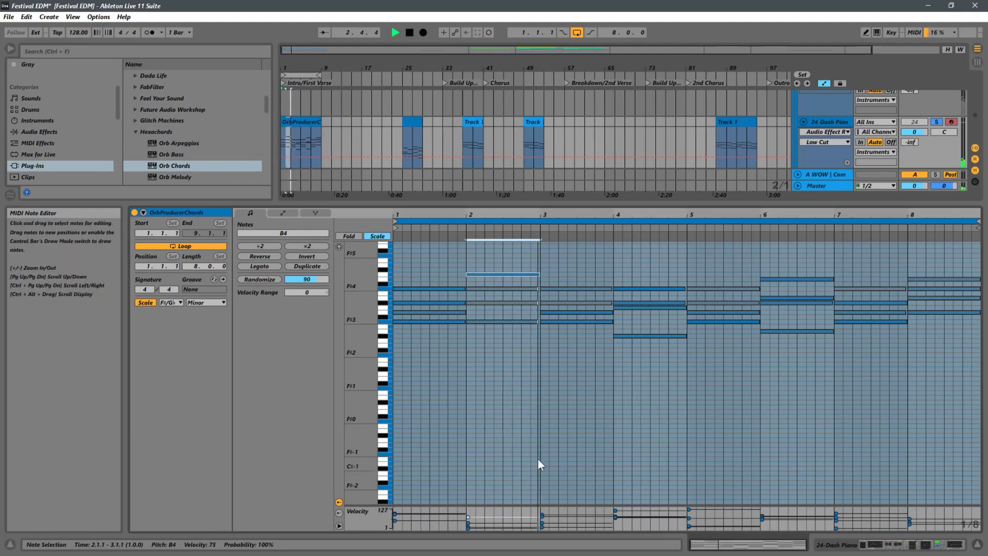
# Randomize the velocities of the bar 4 chord and set its F#4 note to 49 and its B3 note to 63.
pyautogui.moveTo(661, 397); pyautogui.dragTo(650, 276)
pyautogui.click(255, 279)
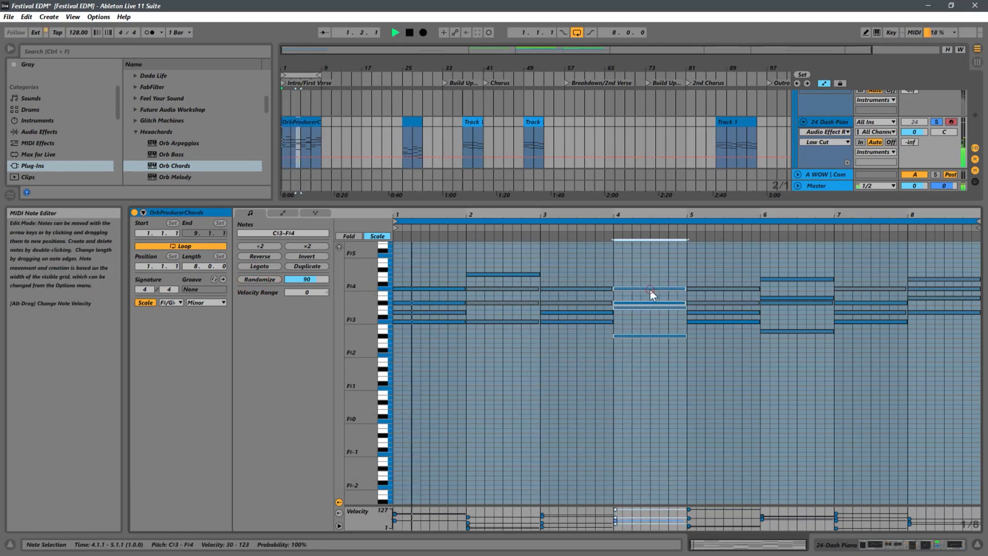
pyautogui.click(616, 510)
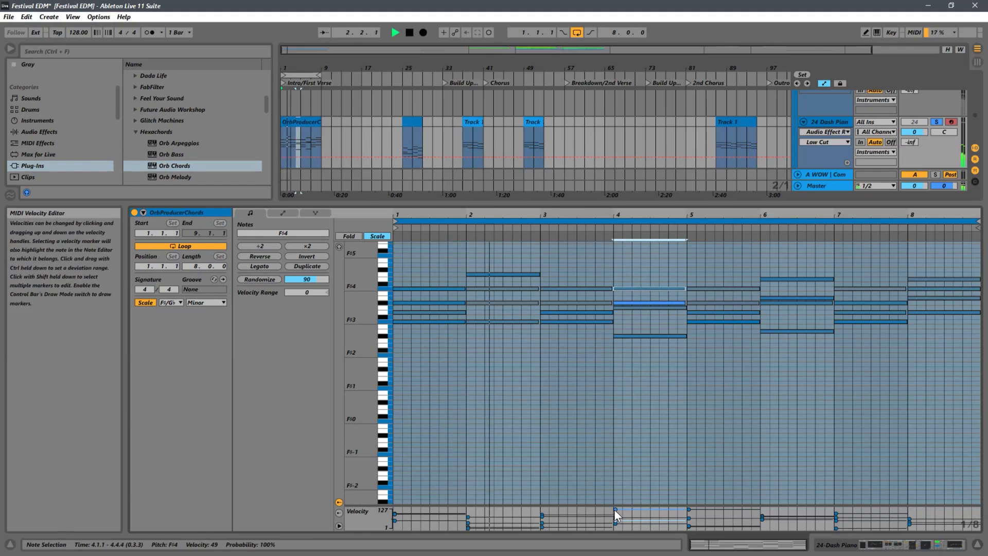
pyautogui.click(616, 510)
pyautogui.moveTo(616, 510)
pyautogui.mouseDown()
pyautogui.moveTo(622, 524)
pyautogui.moveTo(610, 499)
pyautogui.moveTo(615, 524)
pyautogui.moveTo(615, 511)
pyautogui.mouseUp()
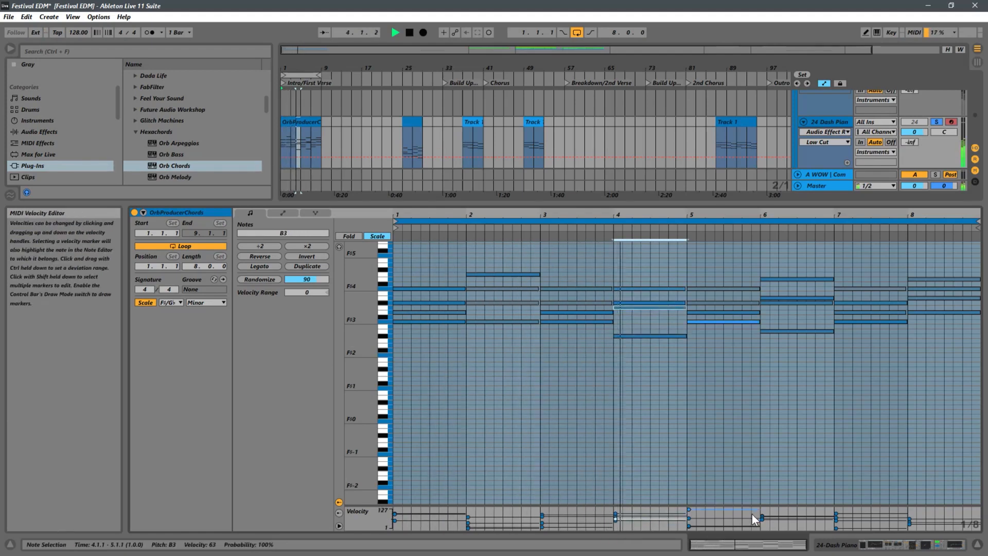
# Lower the velocity of the C#4 note in bar 4 to 29 and restart playback.
pyautogui.click(615, 522)
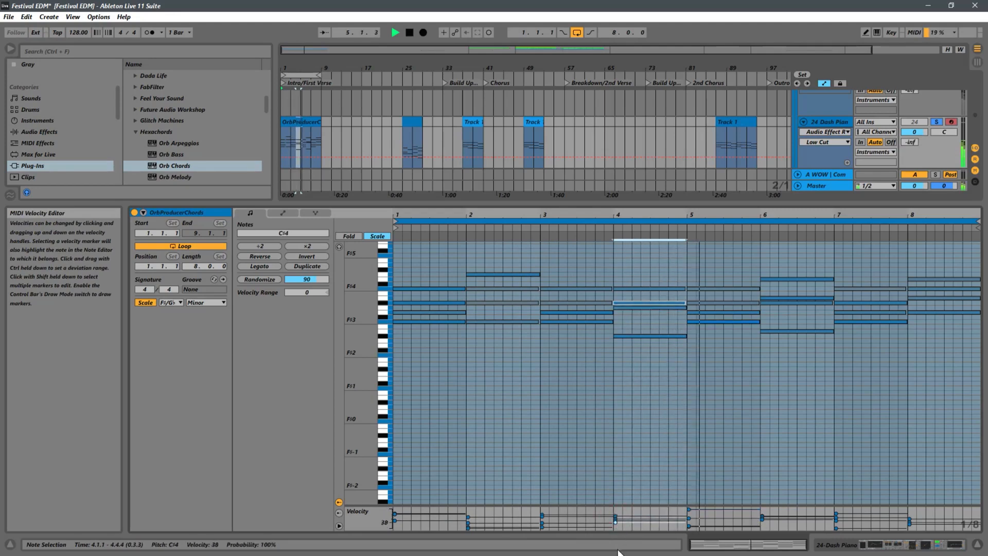
pyautogui.moveTo(618, 550); pyautogui.dragTo(619, 554)
pyautogui.press('space')
pyautogui.press('space')
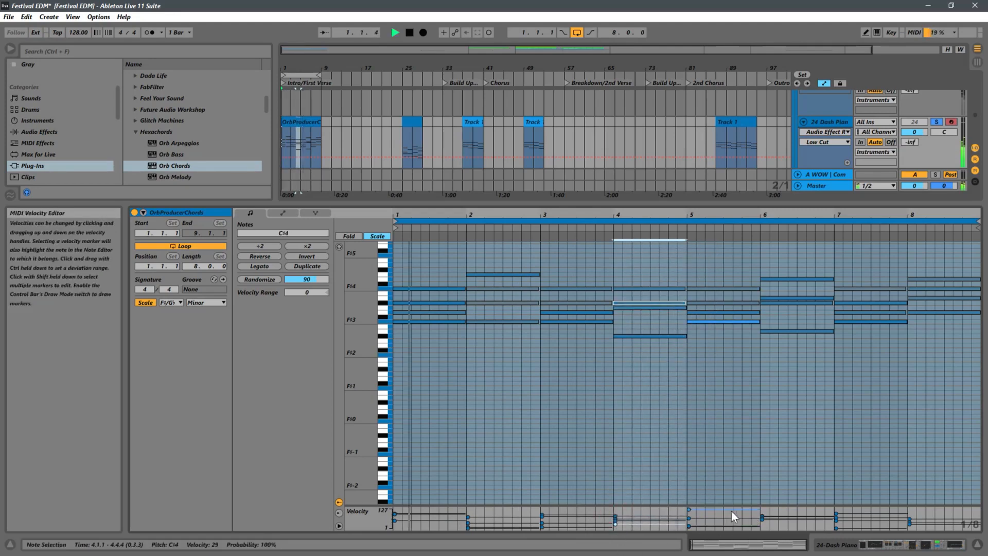
# Set the velocity of F#3 in bar 5 to 41, and in bar 6 set C#4 to 30, D3 to 49 and D4 to 11.
pyautogui.click(689, 512)
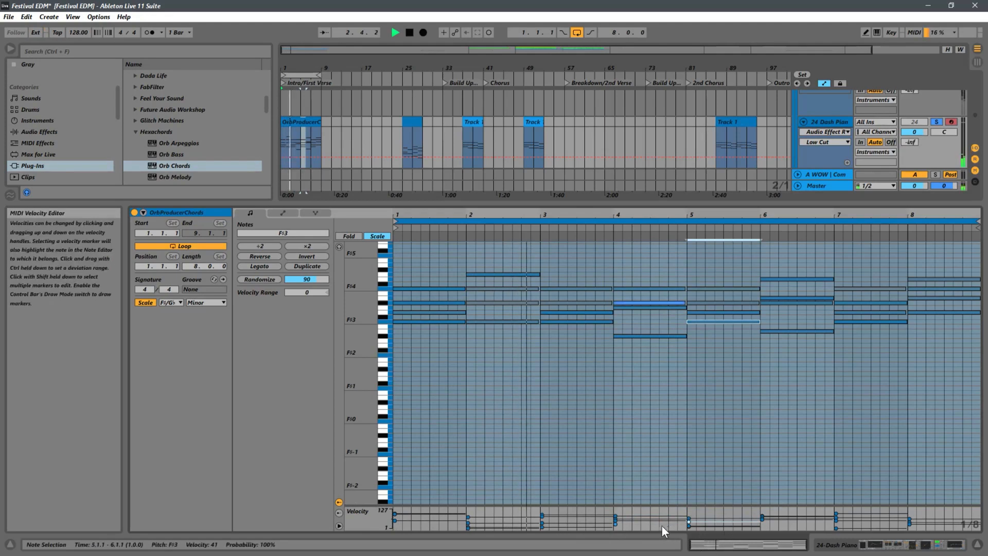
pyautogui.click(762, 523)
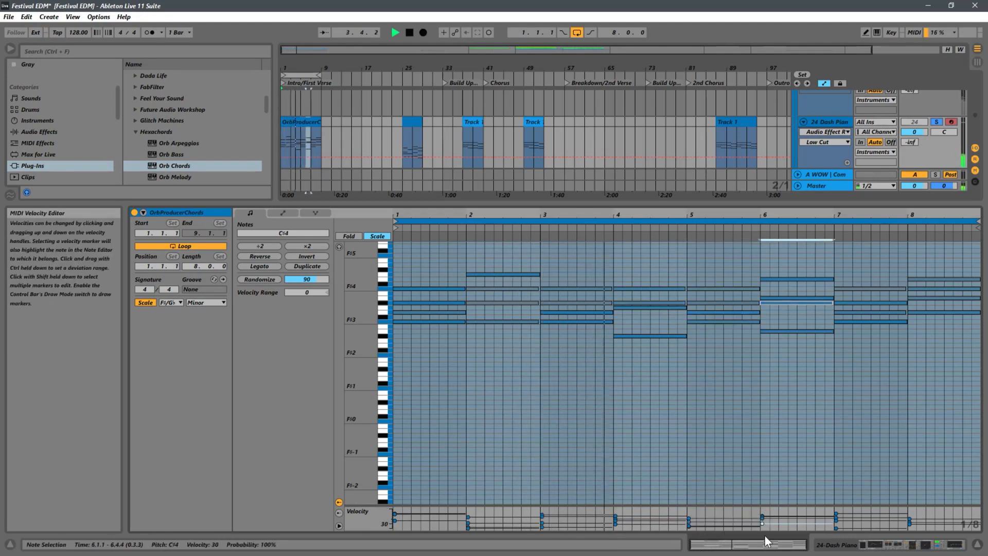
pyautogui.click(762, 517)
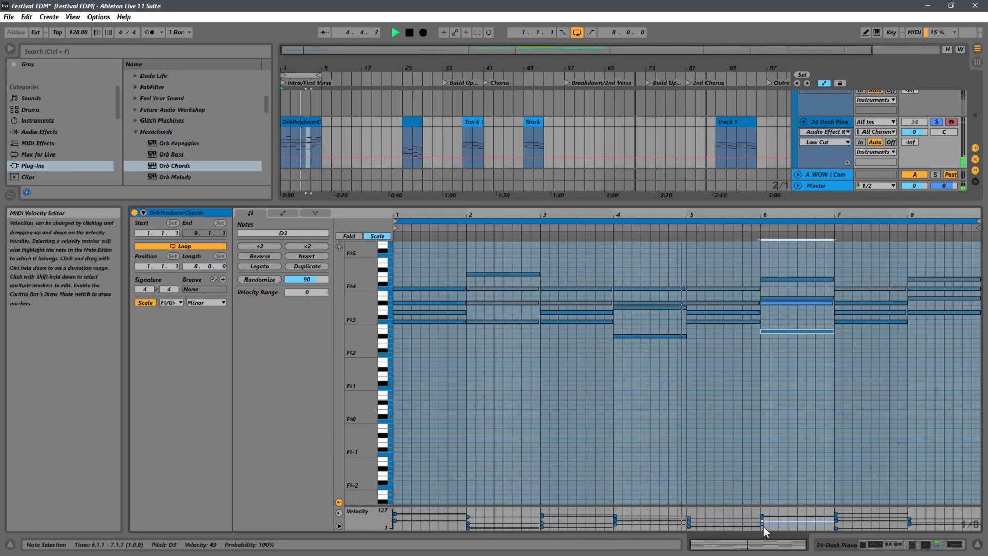
pyautogui.click(763, 514)
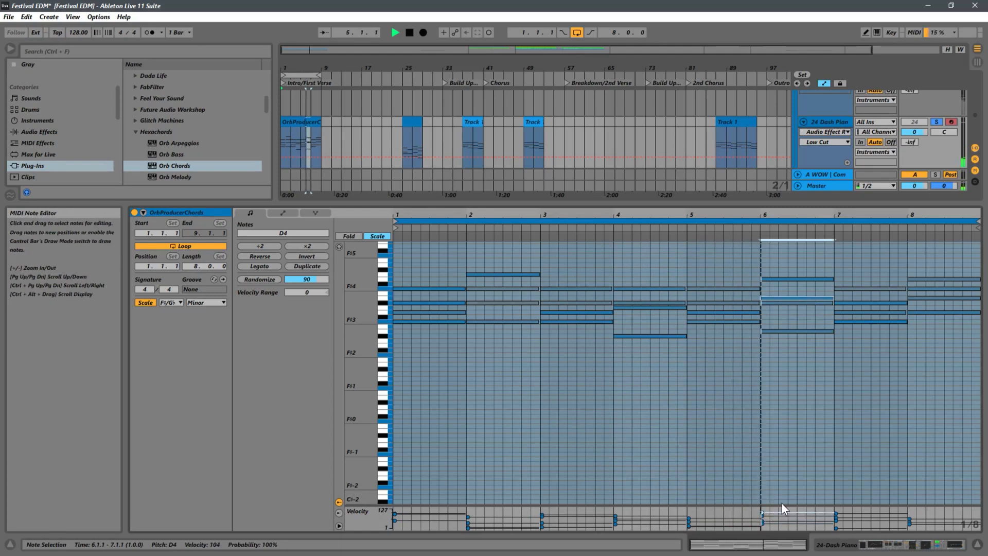
pyautogui.moveTo(779, 504); pyautogui.dragTo(766, 547)
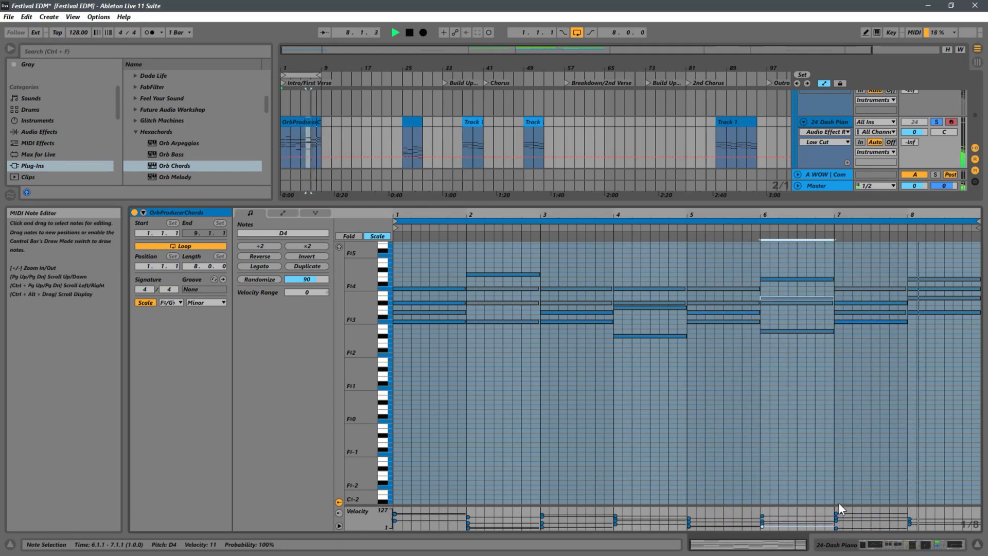
# Select all notes of the bar 8 chord and raise their velocities together.
pyautogui.moveTo(955, 513); pyautogui.dragTo(919, 533)
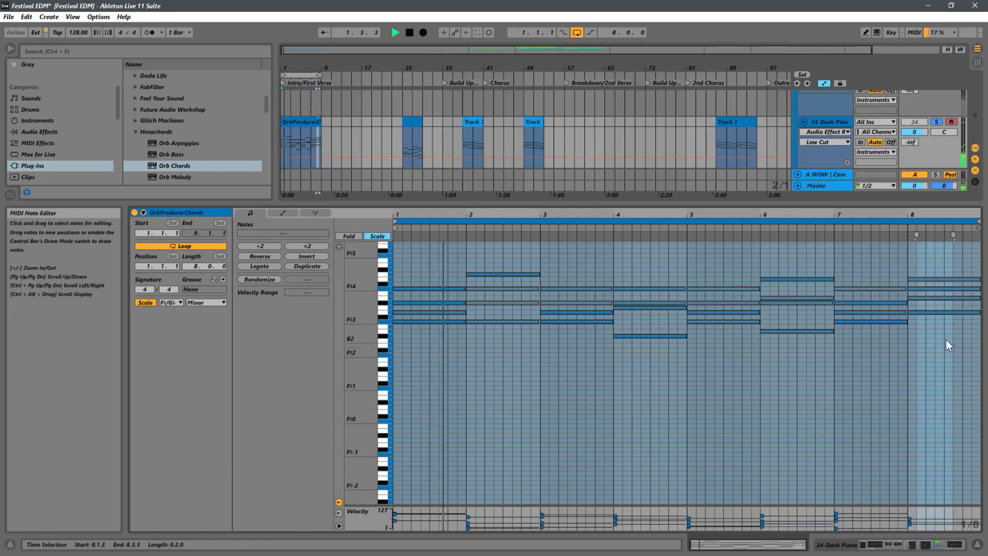
pyautogui.moveTo(946, 340); pyautogui.dragTo(947, 277)
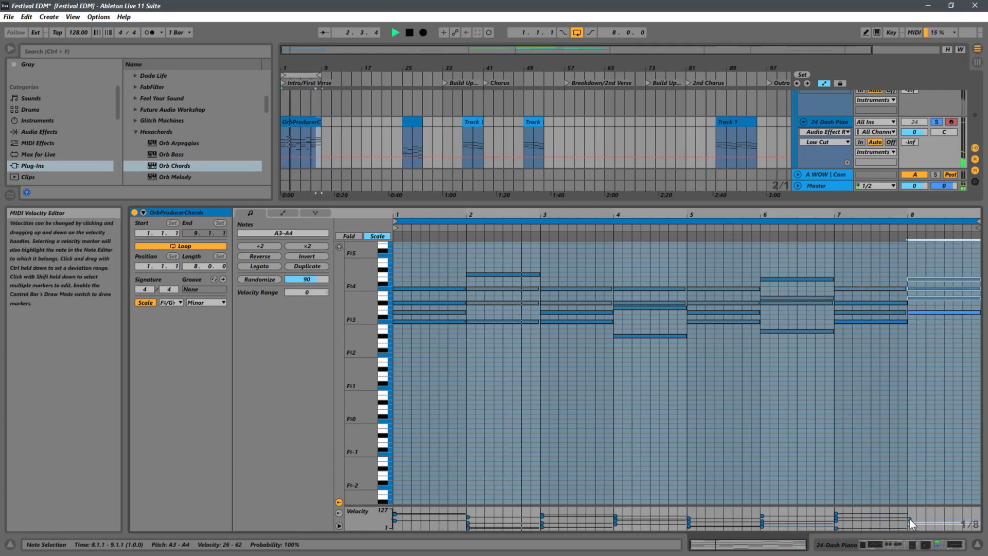
pyautogui.moveTo(909, 519); pyautogui.dragTo(913, 502)
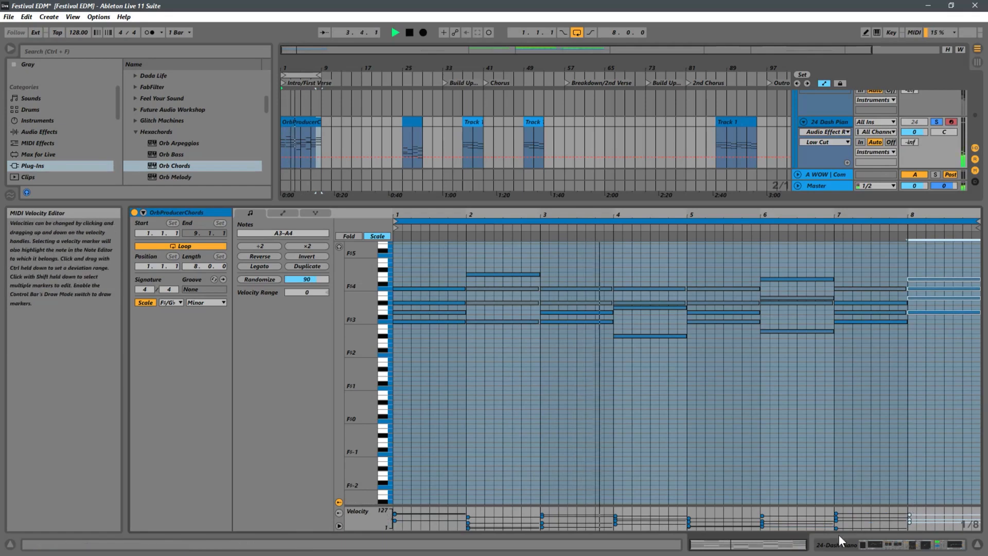
# Select all notes of the bar 7 chord and lower their velocities together.
pyautogui.moveTo(874, 376); pyautogui.dragTo(876, 278)
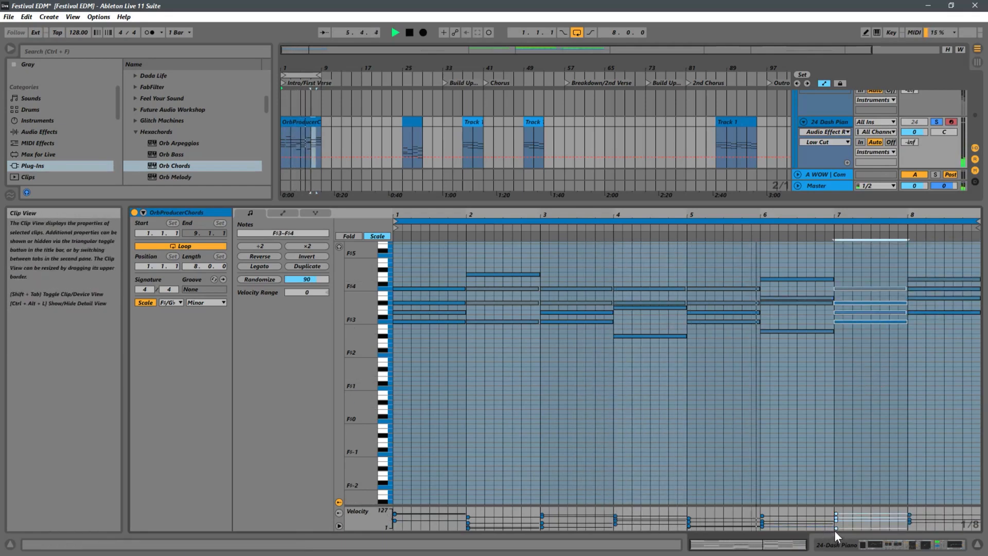
pyautogui.moveTo(835, 528); pyautogui.dragTo(837, 542)
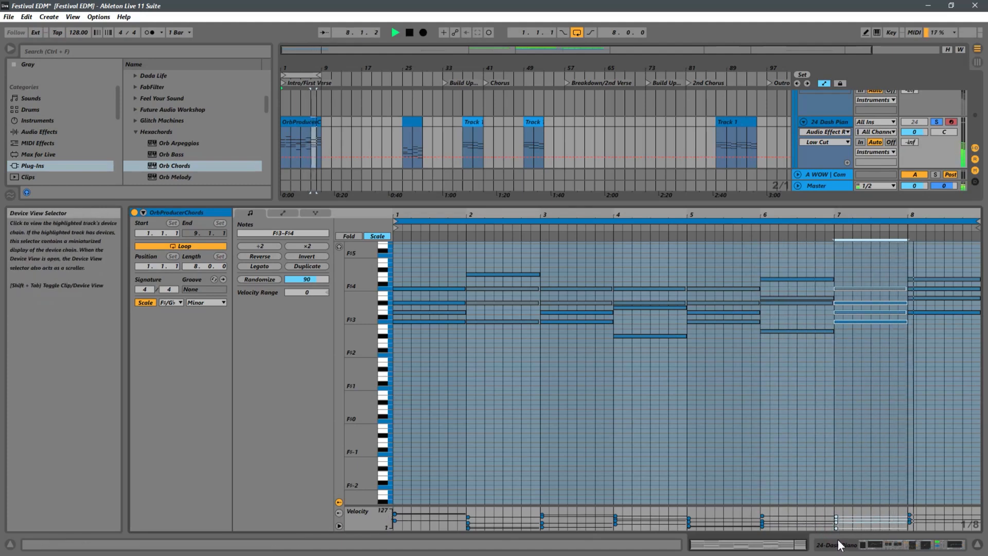
pyautogui.click(942, 369)
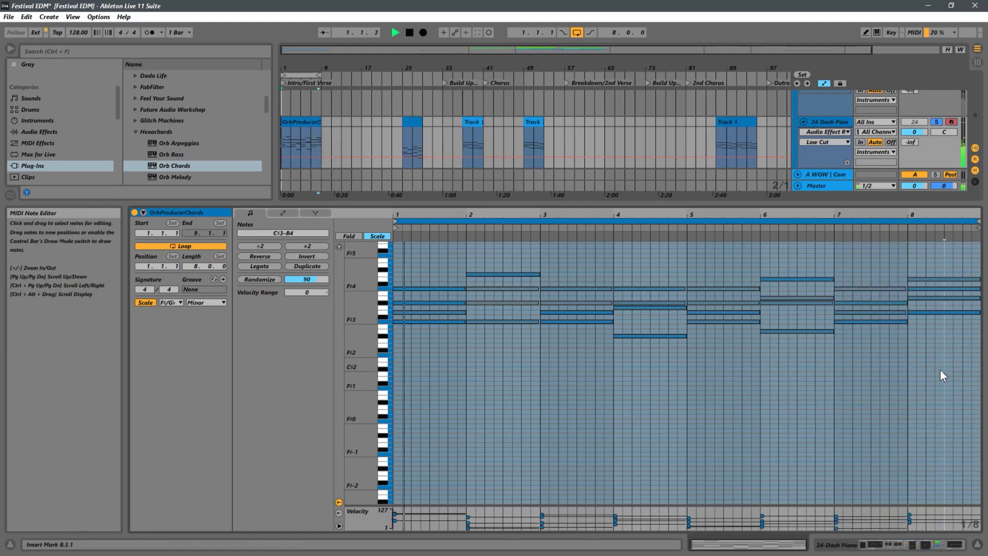
# Set the velocities of A4 to 76 and F#4 to 85 in bar 8, and of F#3 in bar 5 to 53.
pyautogui.click(922, 279)
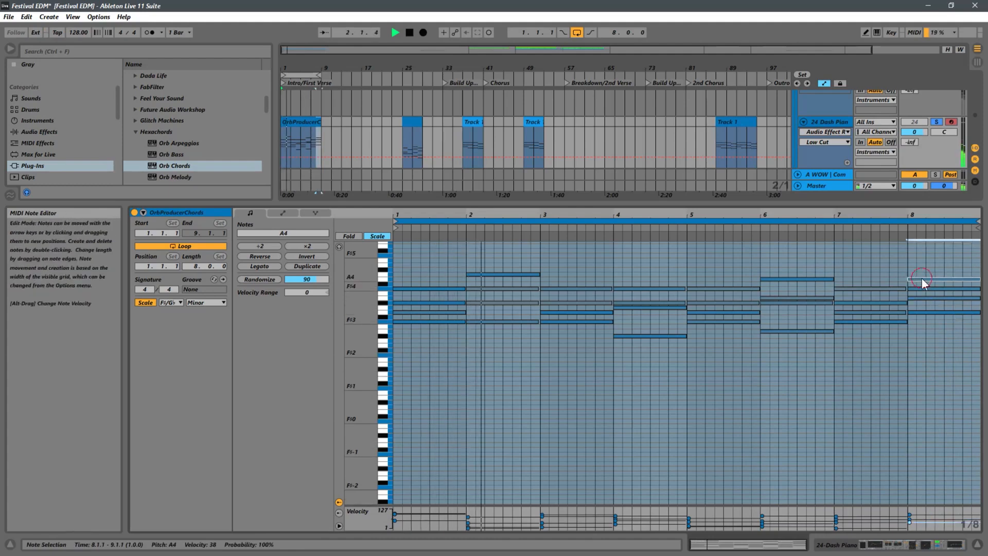
pyautogui.moveTo(909, 523); pyautogui.dragTo(915, 502)
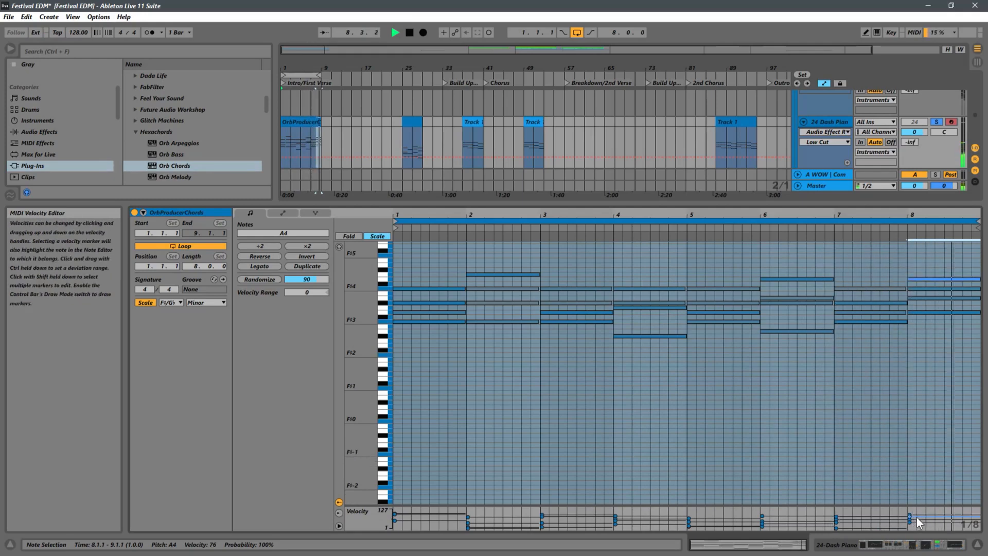
pyautogui.click(934, 288)
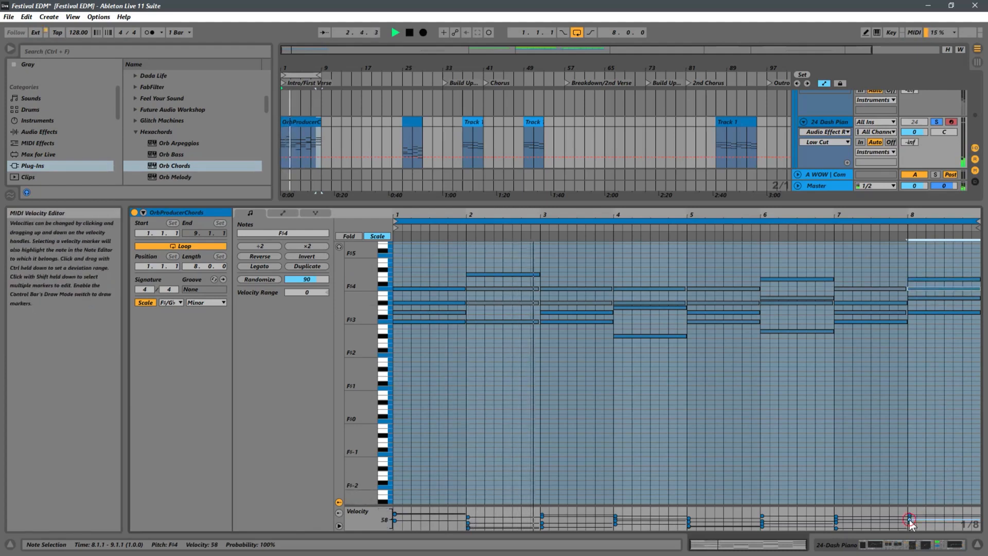
pyautogui.moveTo(909, 521); pyautogui.dragTo(913, 504)
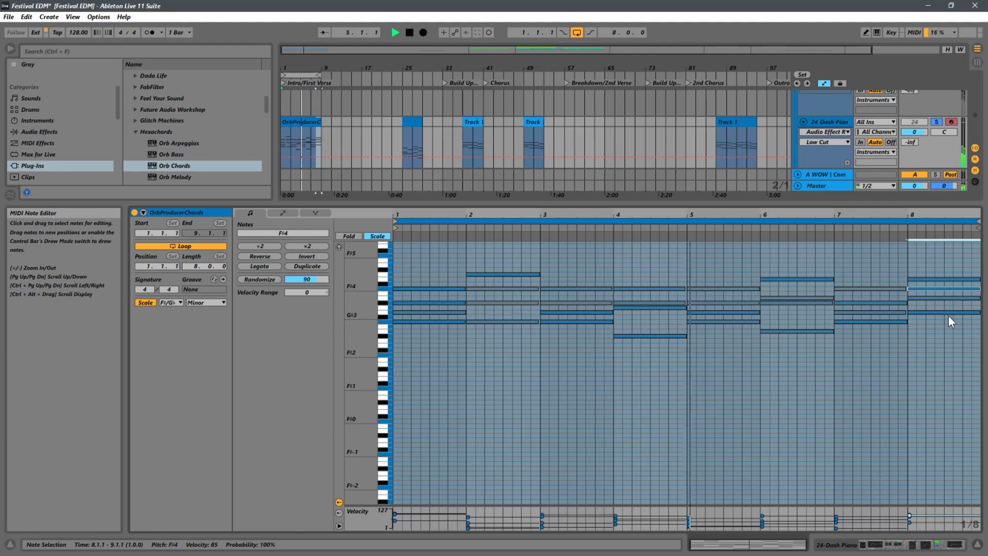
pyautogui.click(689, 522)
pyautogui.moveTo(689, 522); pyautogui.dragTo(692, 525)
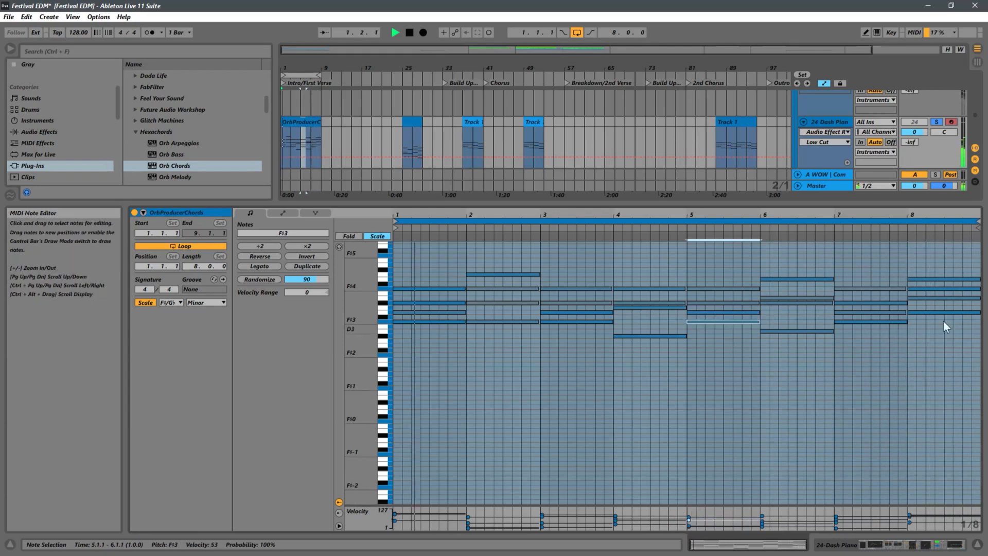
pyautogui.moveTo(964, 272); pyautogui.dragTo(875, 370)
pyautogui.press('Delete')
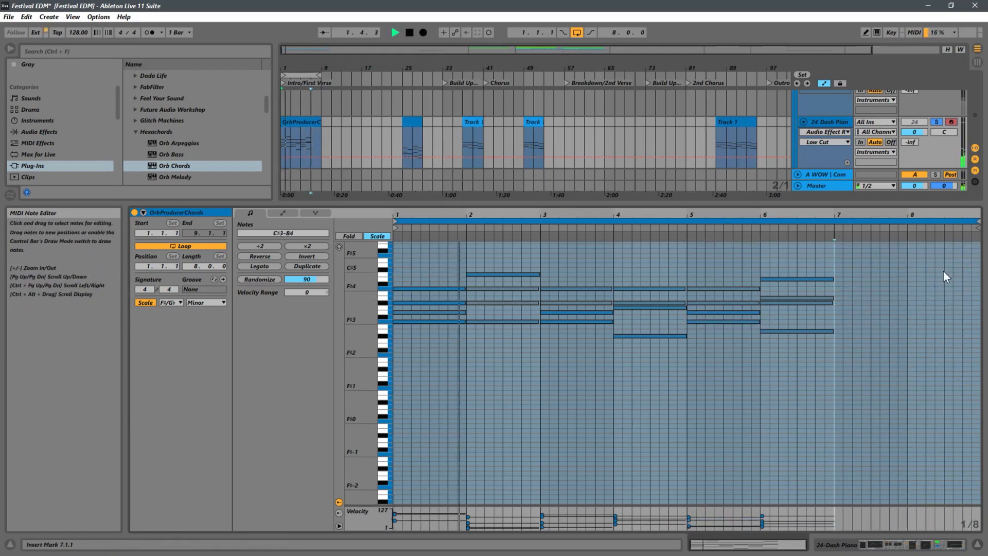
pyautogui.hotkey('ctrl', 'z')
# Replace the bar 8 chord with a copy of the bar 7 chord transposed up to span G#3 to G#4.
pyautogui.moveTo(953, 267); pyautogui.dragTo(932, 353)
pyautogui.press('Delete')
pyautogui.moveTo(894, 326); pyautogui.dragTo(919, 282)
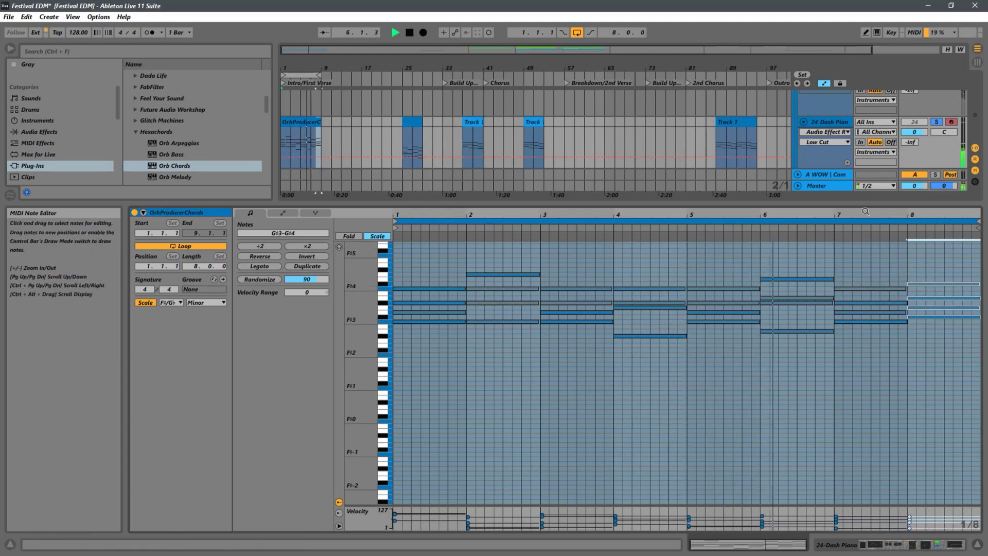
pyautogui.moveTo(857, 202); pyautogui.dragTo(852, 306)
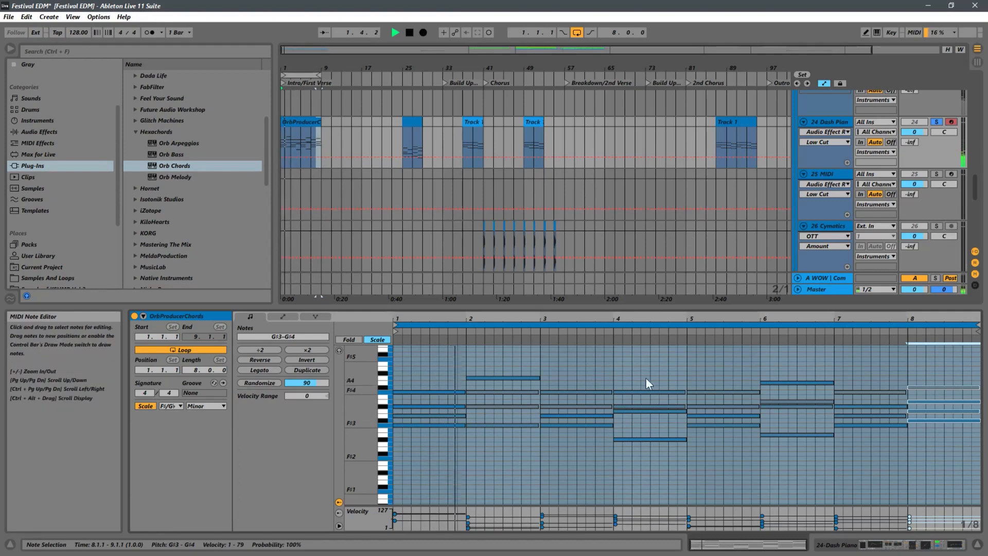
# Revoice the bar 4 chord: add A4 copied from bar 2's top note, remove the lowest note, and lower the inner note to A3.
pyautogui.click(502, 378)
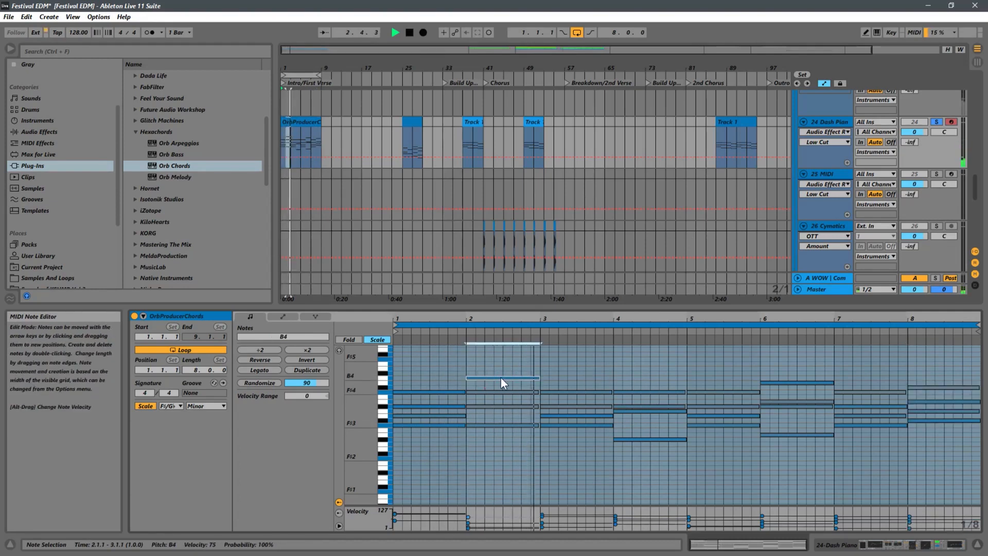
pyautogui.moveTo(501, 379); pyautogui.dragTo(651, 383)
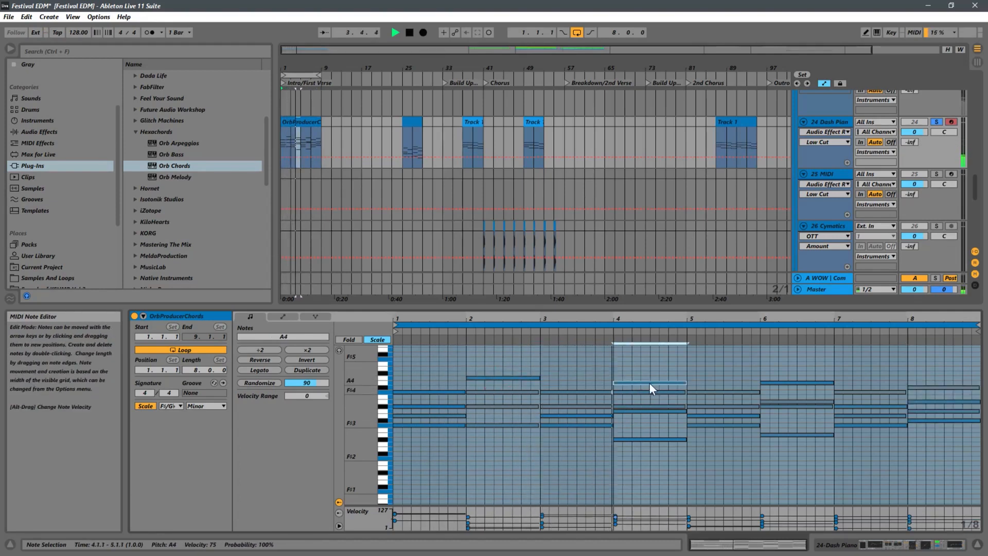
pyautogui.doubleClick(647, 439)
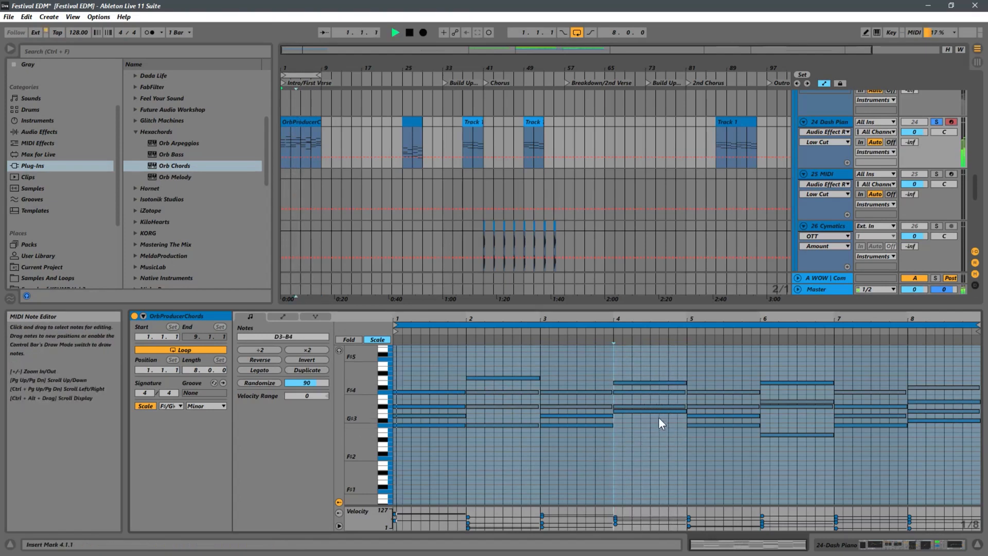
pyautogui.click(638, 415)
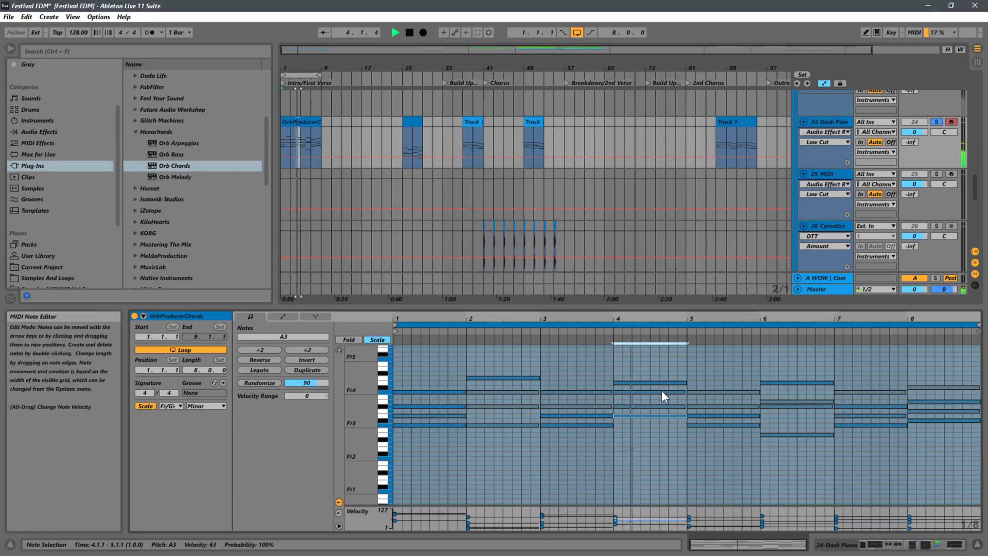
pyautogui.press('space')
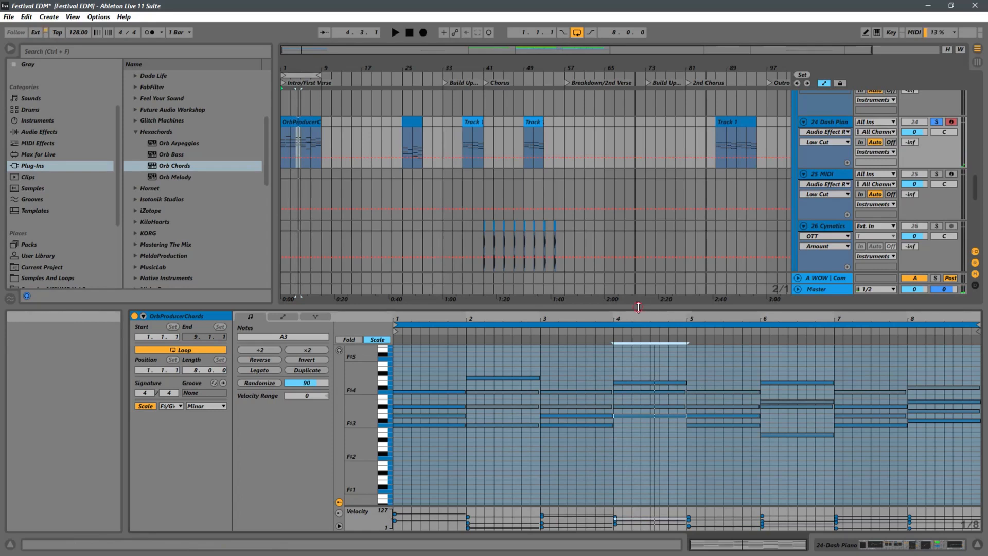
# Revoice the bar 6 chord during playback by lowering its C#4 note to B3 and its top note to G#4.
pyautogui.moveTo(613, 307); pyautogui.dragTo(613, 280)
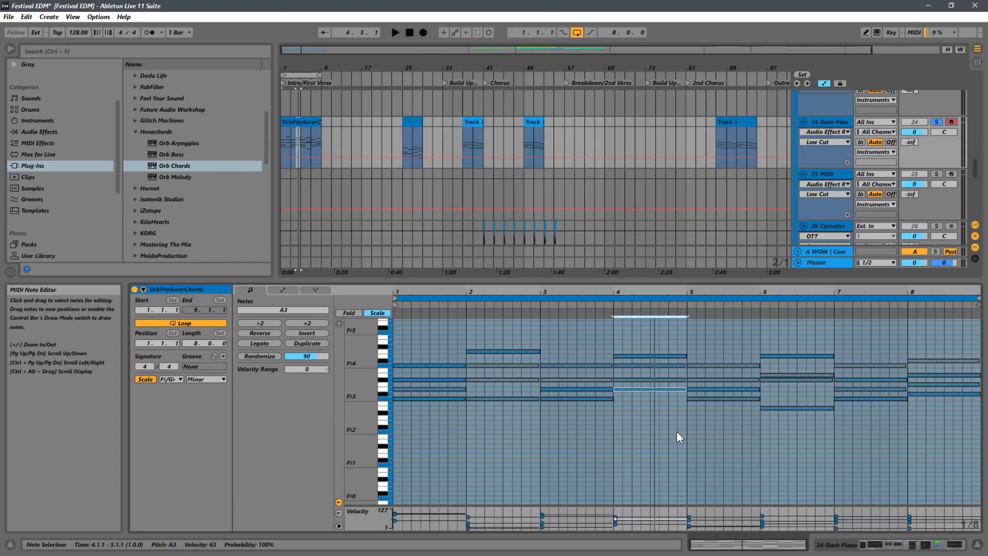
pyautogui.press('space')
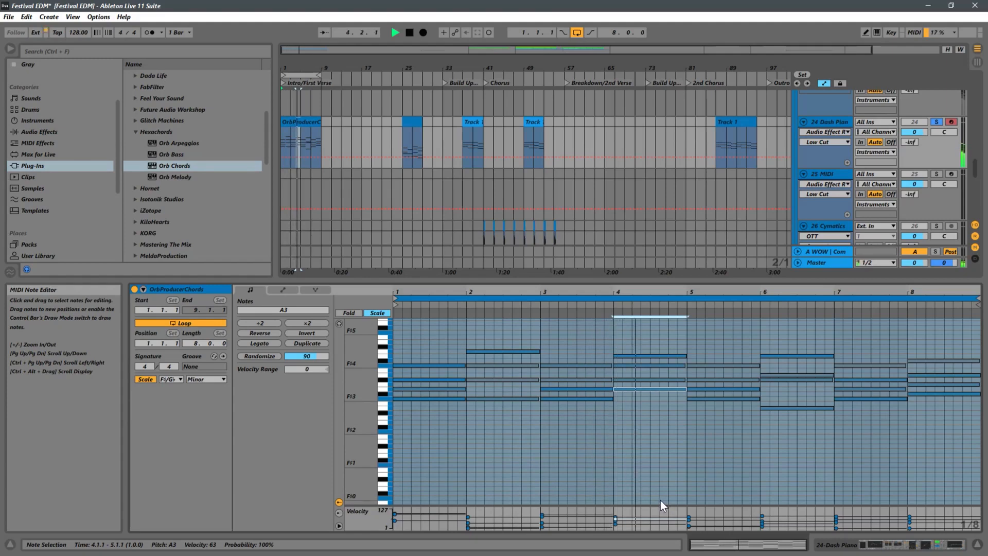
pyautogui.click(796, 383)
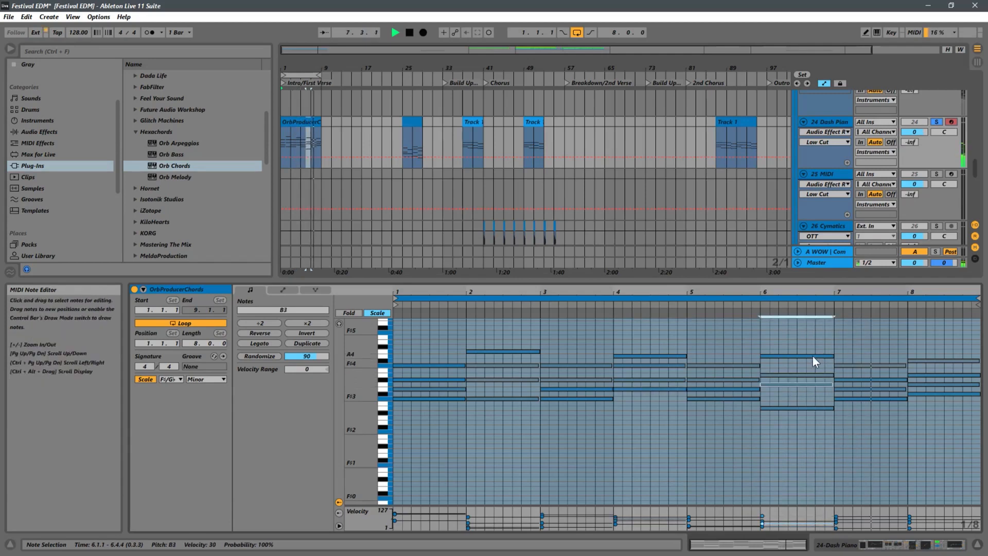
pyautogui.moveTo(808, 357); pyautogui.dragTo(806, 363)
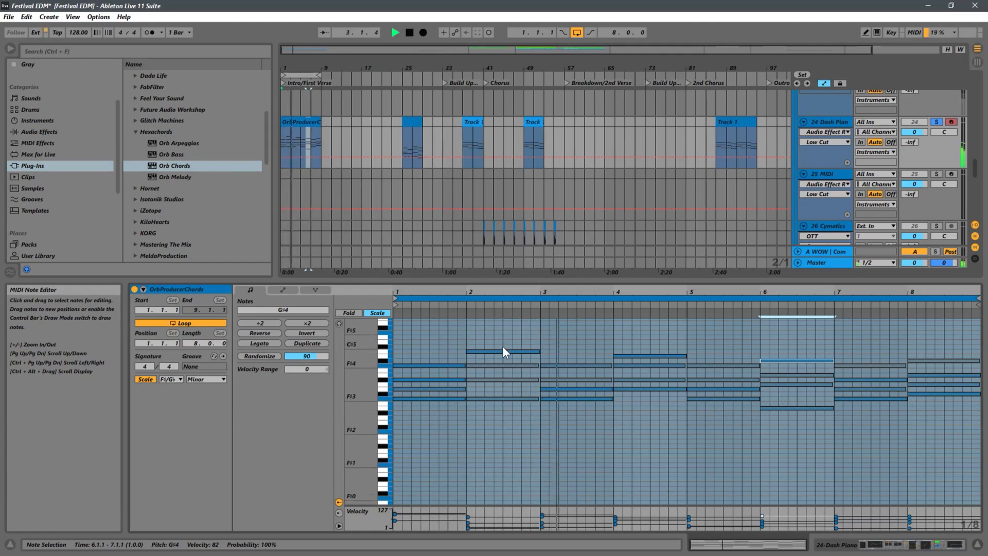
# Set the velocities of B4 in bar 2 and G#4 in bar 8 to 80.
pyautogui.click(483, 351)
pyautogui.moveTo(468, 515); pyautogui.dragTo(468, 512)
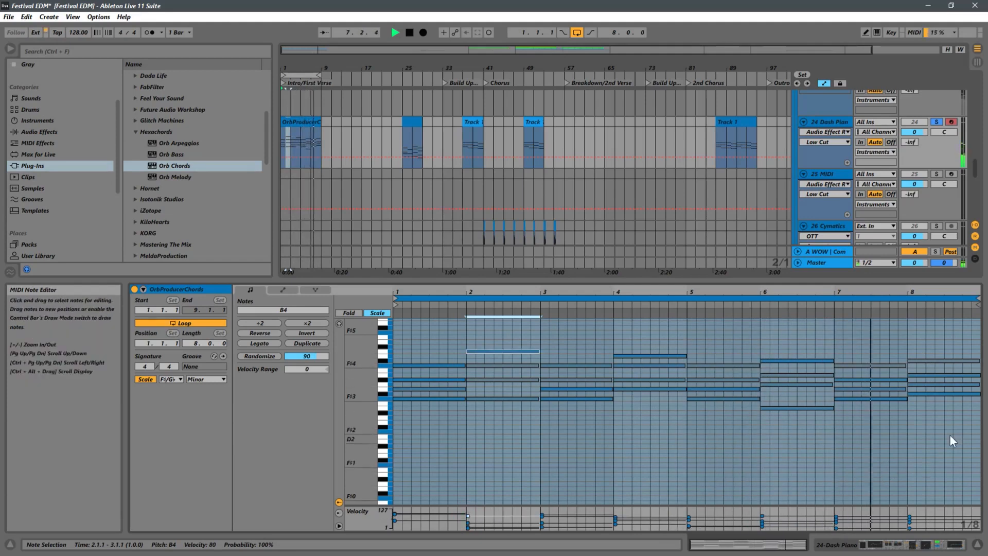
pyautogui.click(939, 360)
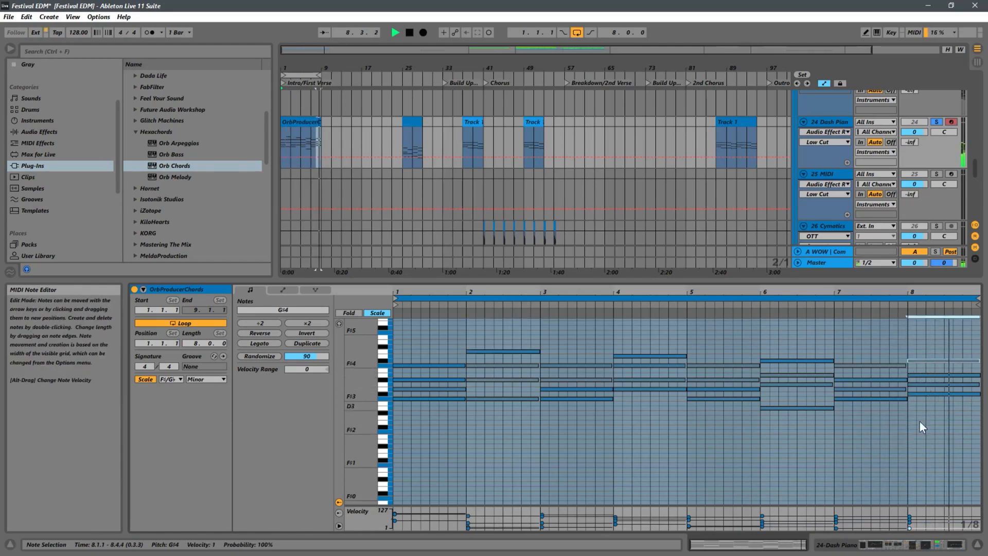
pyautogui.moveTo(908, 528); pyautogui.dragTo(909, 518)
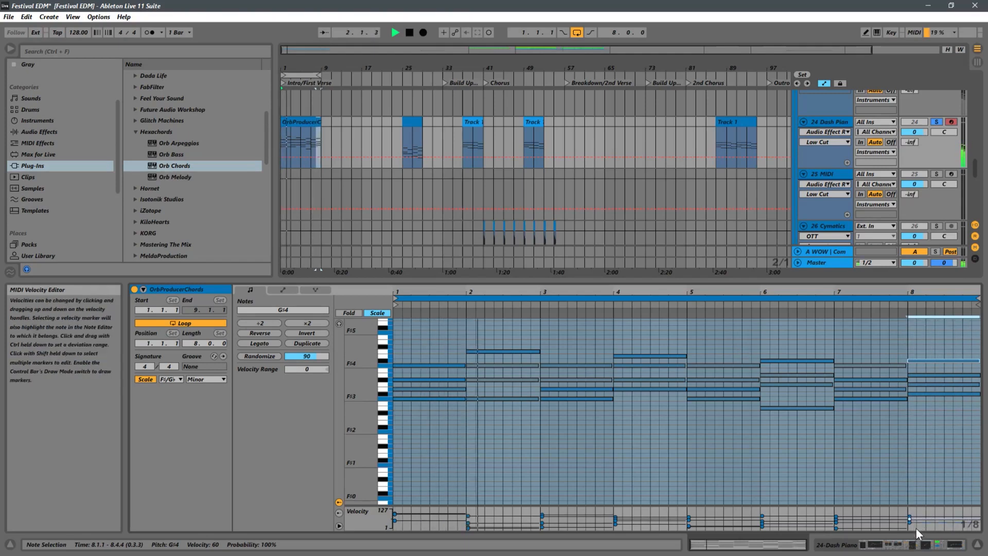
pyautogui.moveTo(910, 519); pyautogui.dragTo(910, 507)
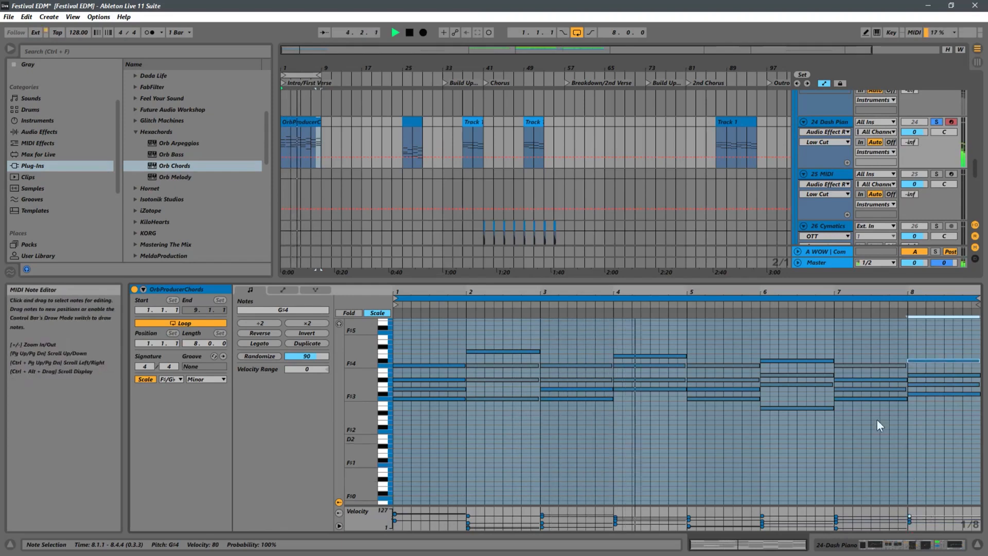
# Stop playback and select the OrbProducerChords clip at the start of the Dash Piano track in the arrangement.
pyautogui.moveTo(600, 282); pyautogui.dragTo(611, 348)
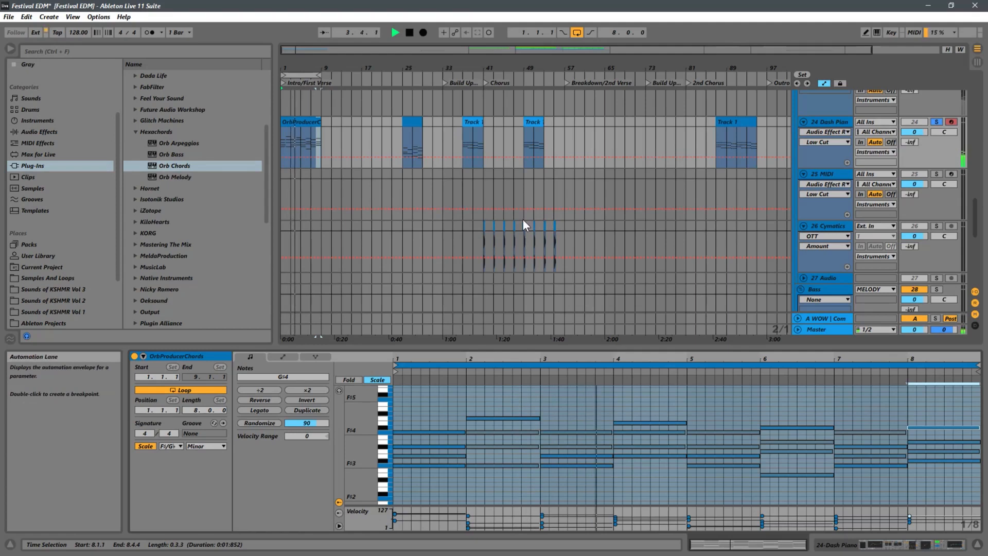
pyautogui.press('space')
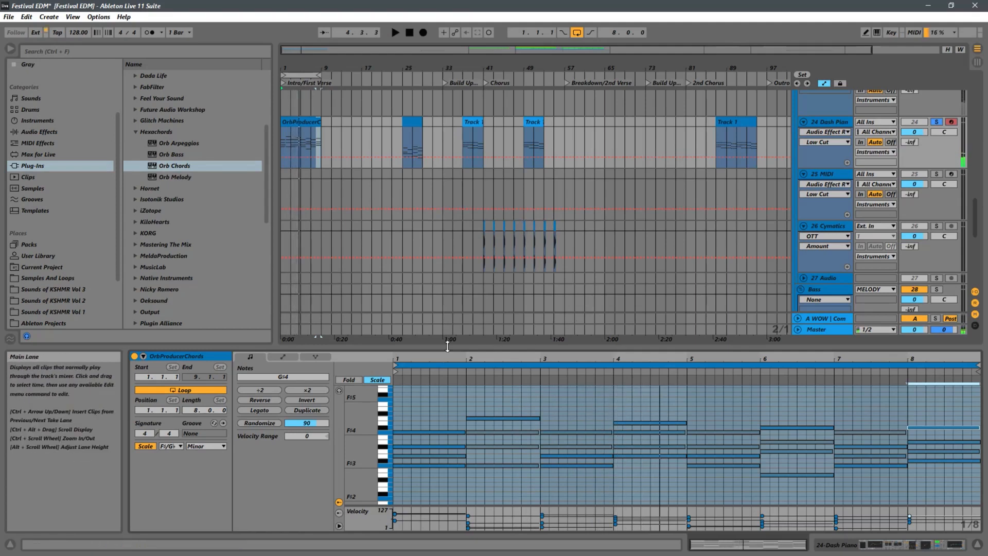
pyautogui.moveTo(451, 348); pyautogui.dragTo(461, 385)
pyautogui.scroll(3, 546, 288)
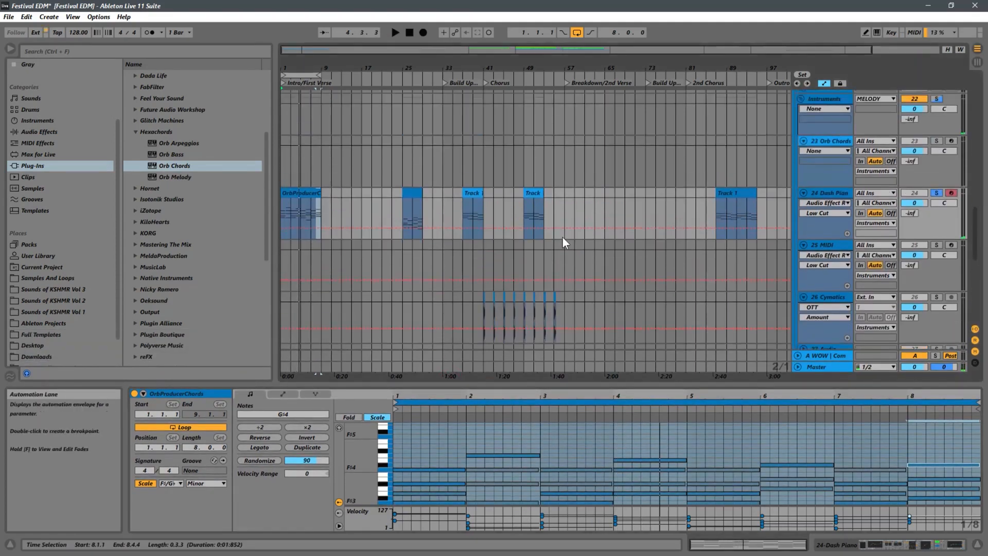
pyautogui.moveTo(285, 66); pyautogui.dragTo(284, 98)
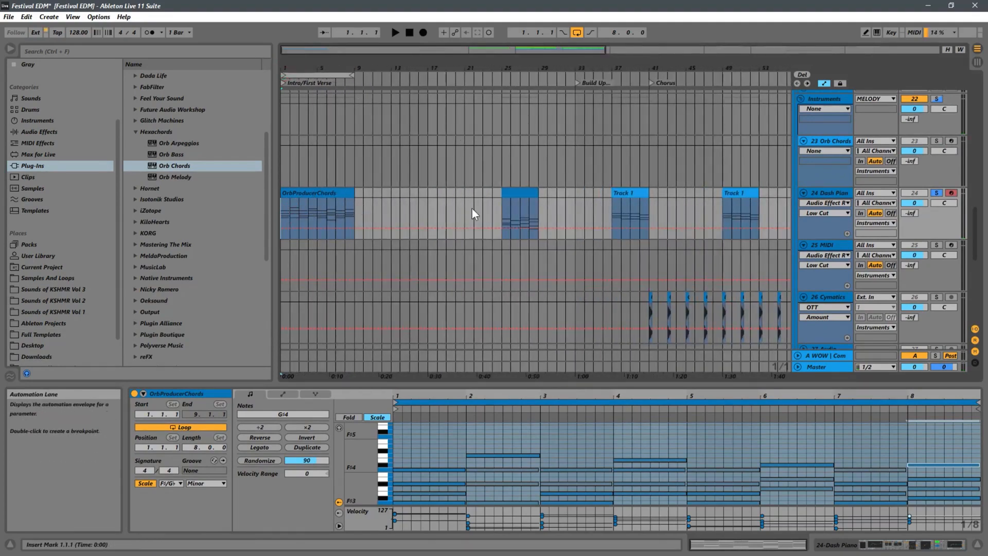
pyautogui.click(293, 203)
pyautogui.scroll(3, 552, 189)
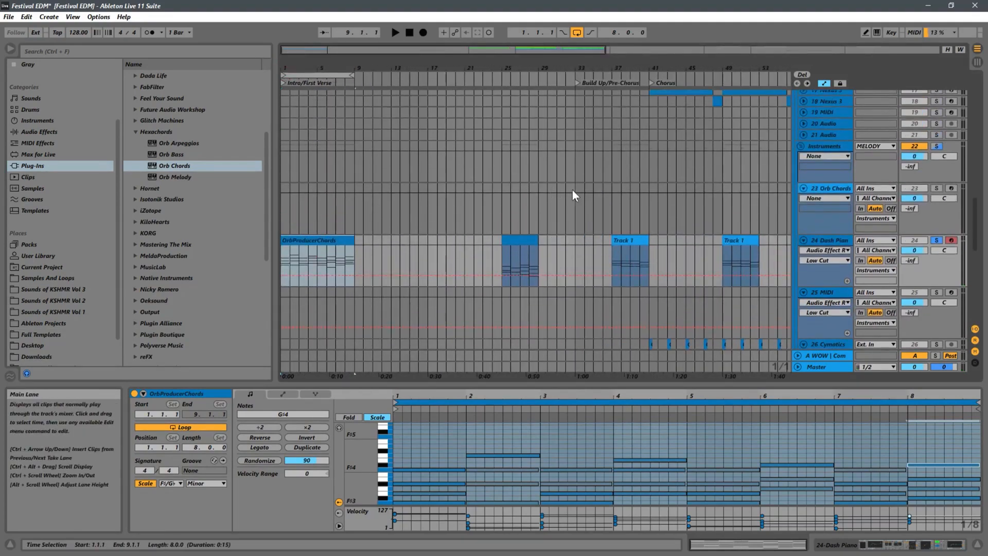
pyautogui.click(314, 241)
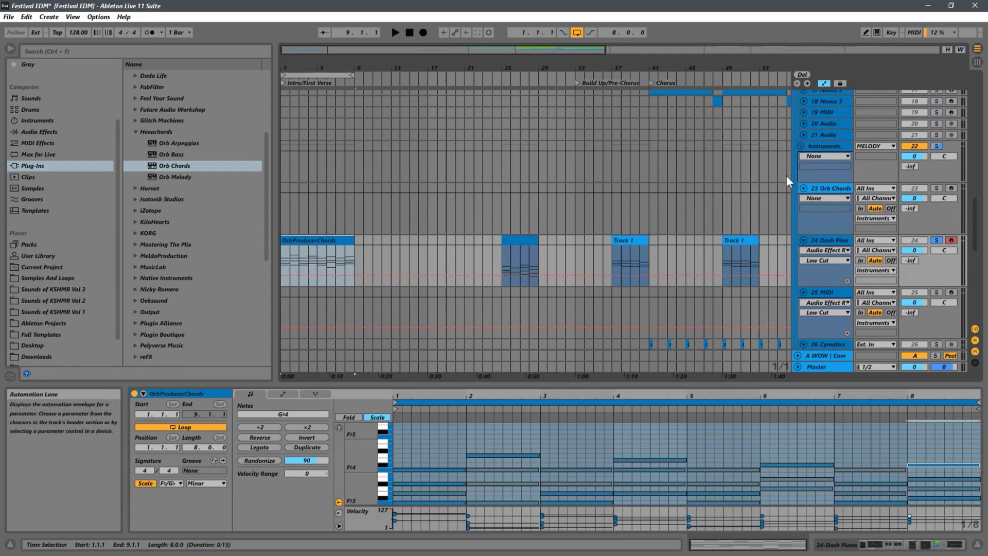
# Close the Orb Chords plug-in window and delete the Orb Chords device from track 23.
pyautogui.click(834, 189)
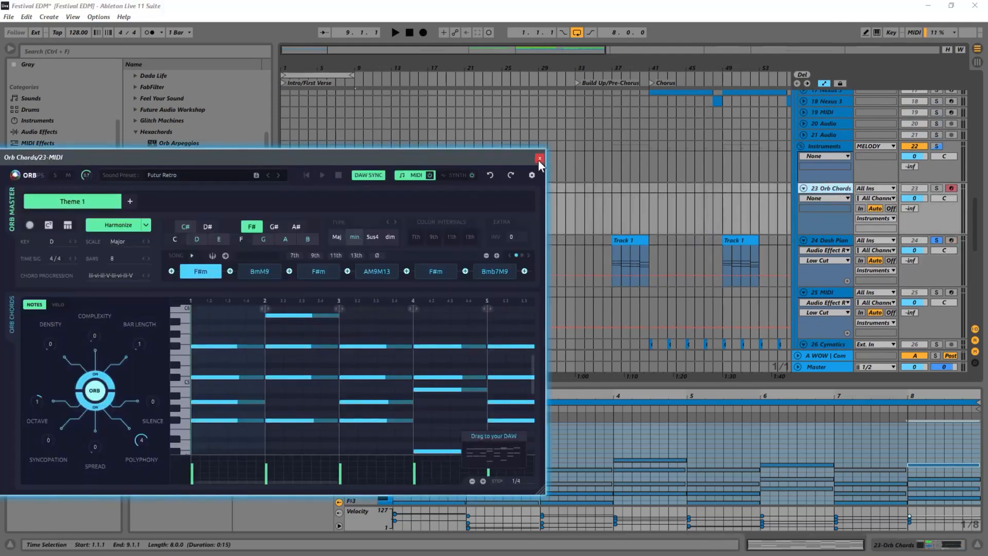
pyautogui.click(539, 159)
pyautogui.click(829, 190)
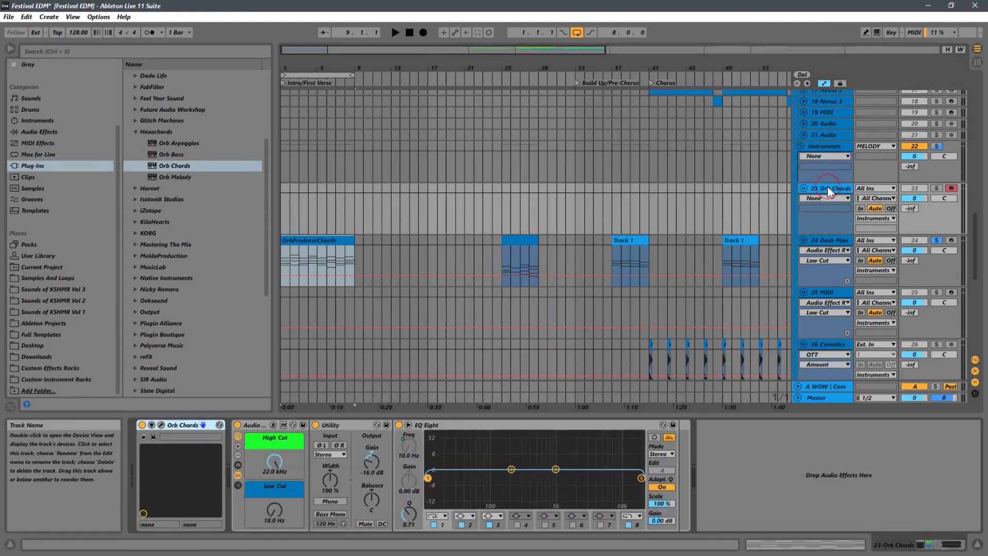
pyautogui.click(176, 423)
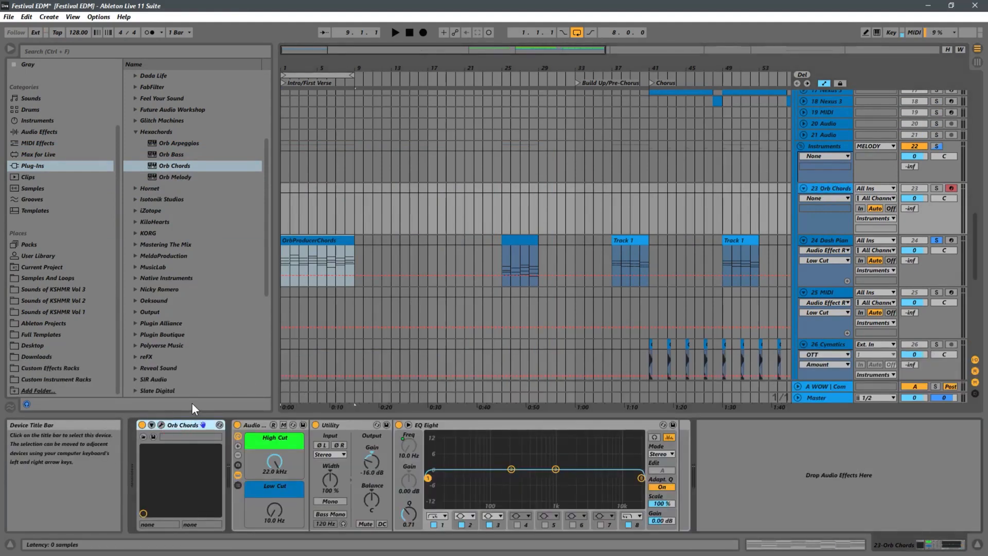
pyautogui.press('Delete')
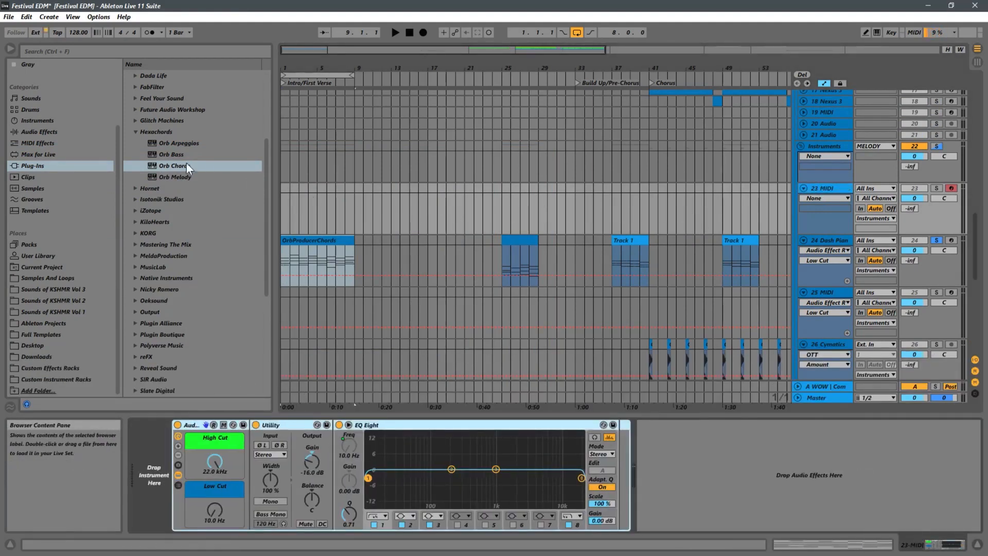
# Load the Scaler2 plug-in from Plugin Boutique onto track 23 and move its window clear of the chord clip.
pyautogui.click(134, 133)
pyautogui.scroll(-3, 187, 267)
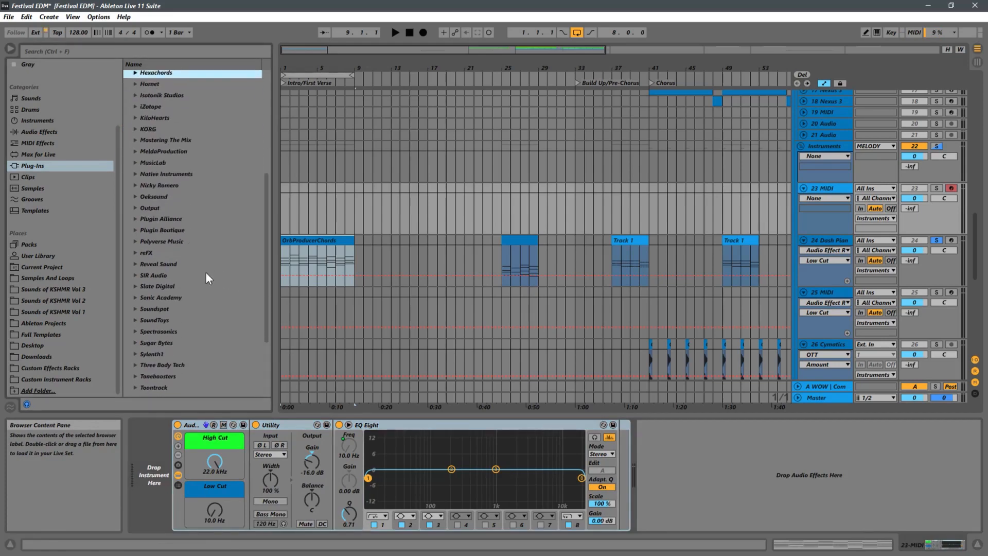
pyautogui.scroll(3, 231, 332)
pyautogui.scroll(2, 227, 332)
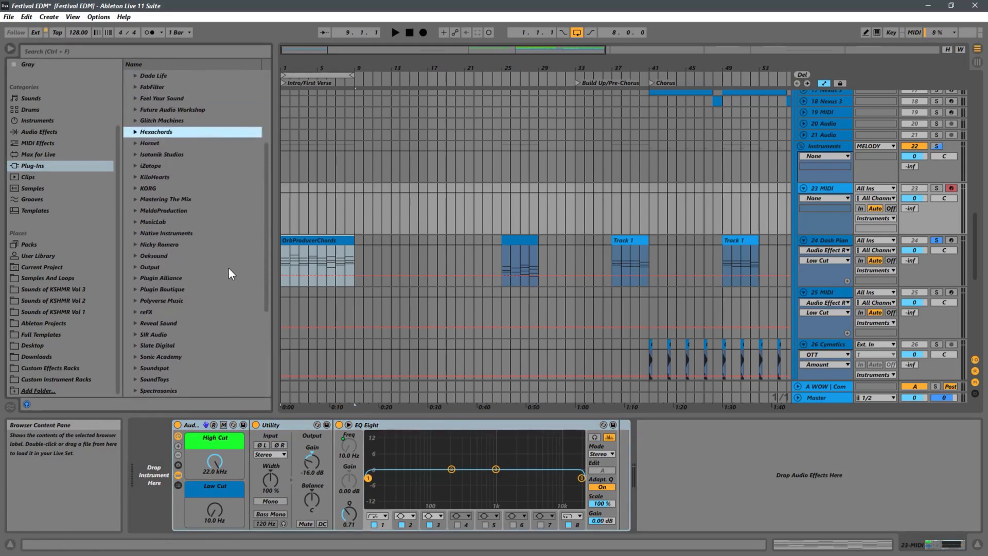
pyautogui.click(137, 290)
pyautogui.moveTo(165, 302); pyautogui.dragTo(206, 283)
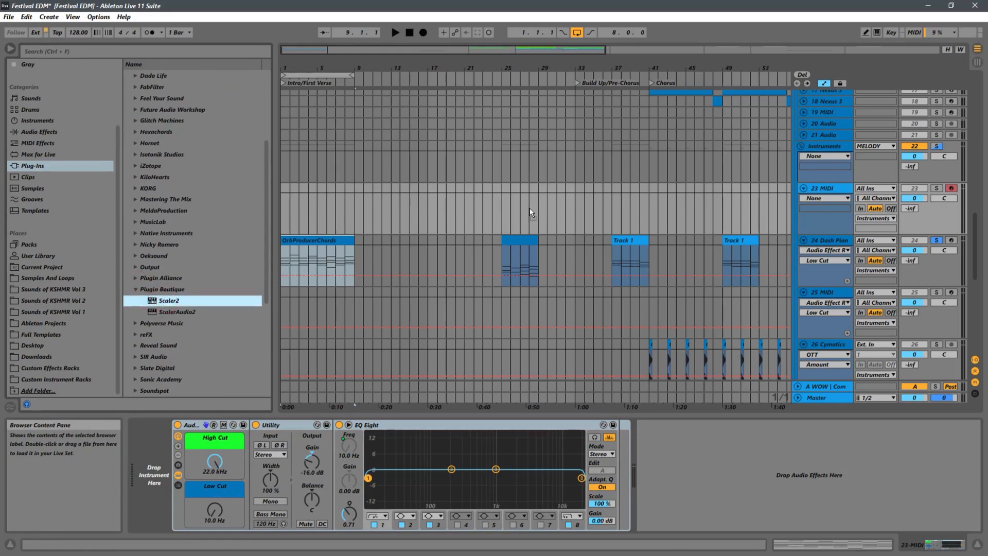
pyautogui.moveTo(443, 225); pyautogui.dragTo(162, 438)
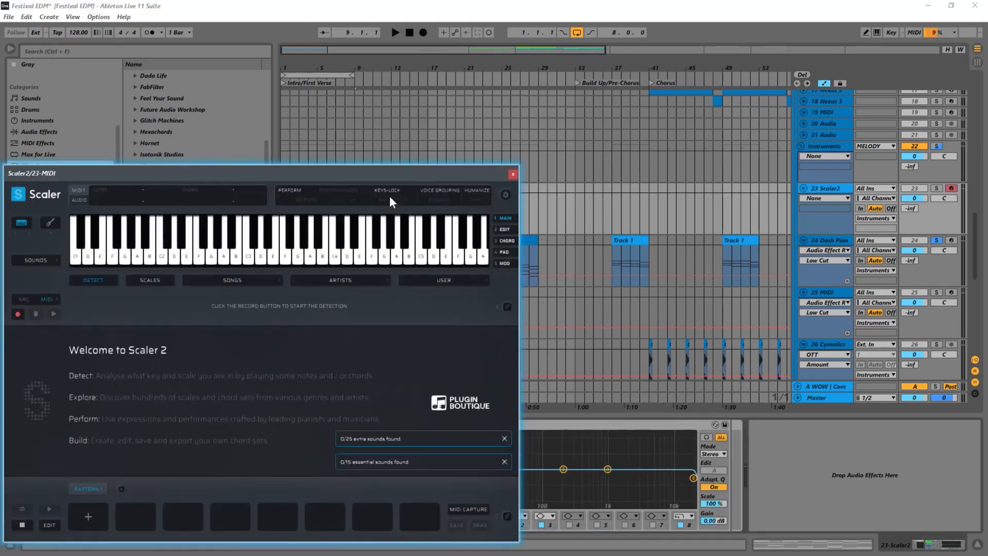
pyautogui.moveTo(270, 174); pyautogui.dragTo(415, 90)
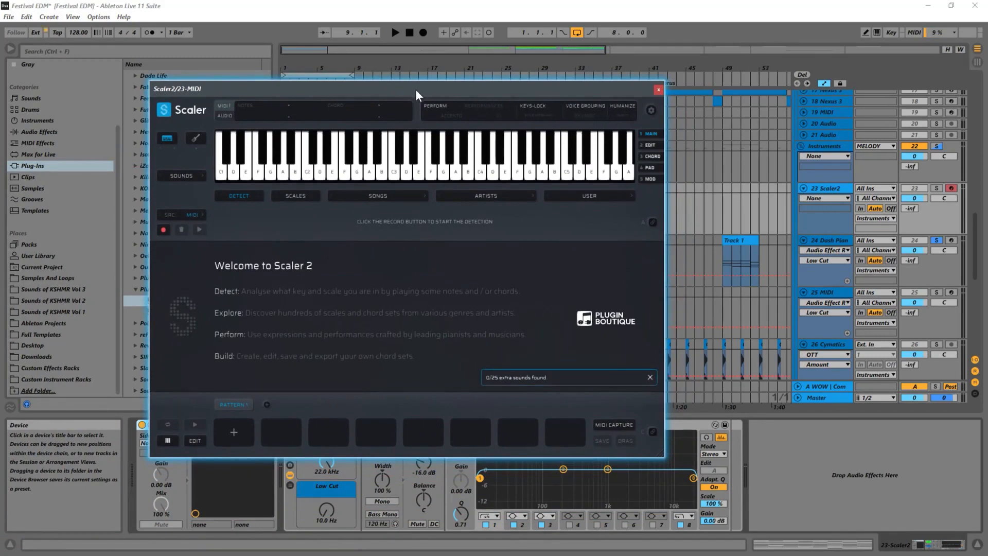
pyautogui.moveTo(415, 89); pyautogui.dragTo(695, 116)
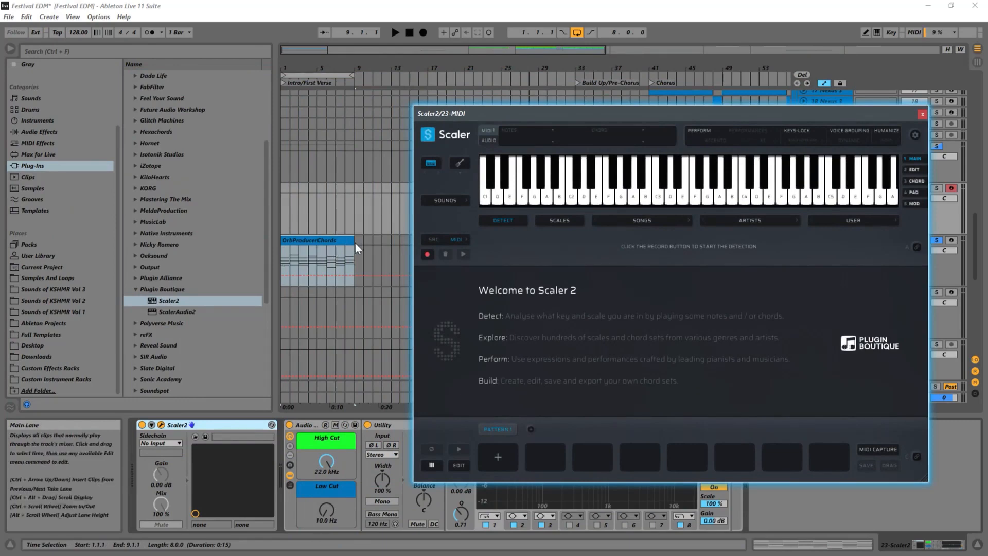
# Copy the OrbProducerChords clip from the Dash Piano track to bar 1 of the Scaler2 track.
pyautogui.click(330, 239)
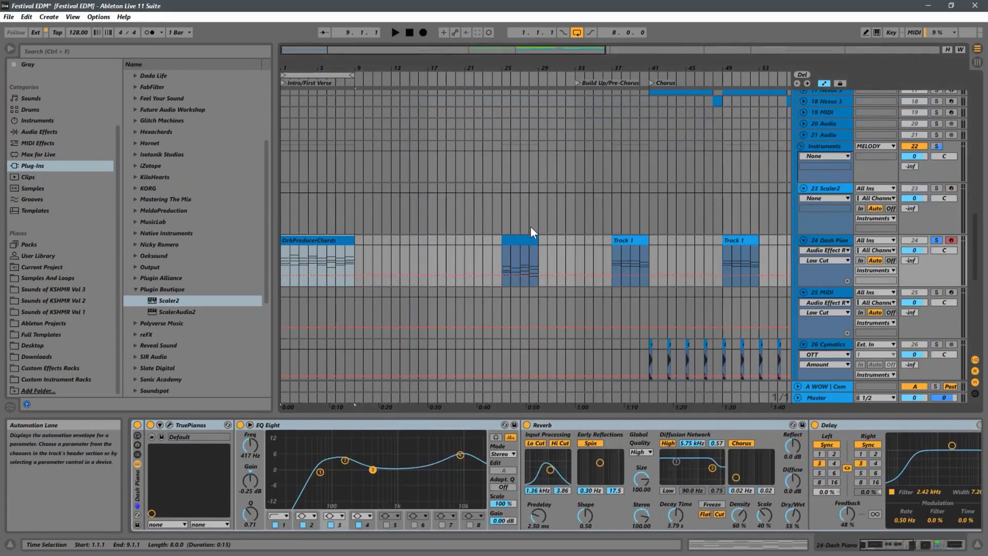
pyautogui.click(325, 241)
pyautogui.moveTo(310, 241); pyautogui.dragTo(315, 233)
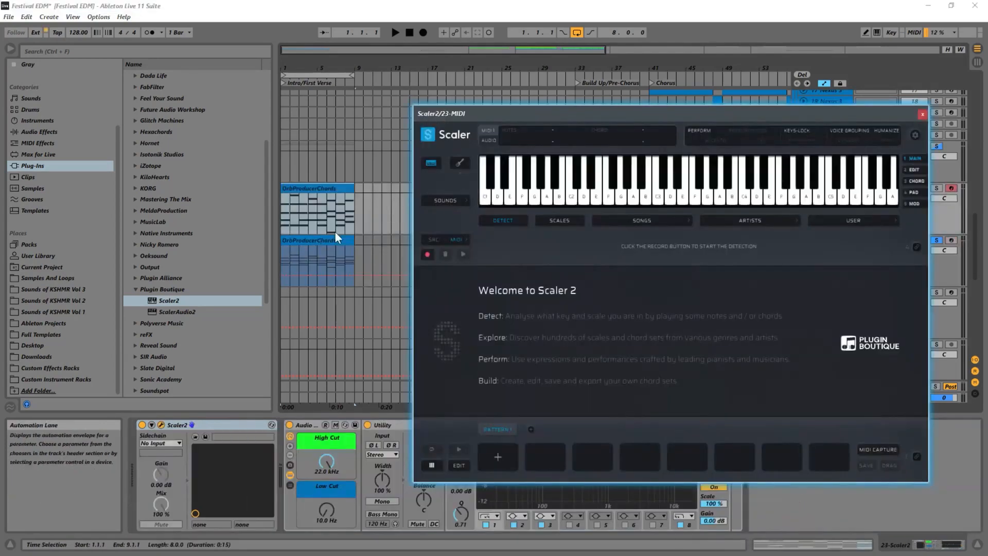
# Detect the clip's chords and scale in Scaler by recording its MIDI input while playing all eight bars from bar 1.
pyautogui.click(429, 254)
pyautogui.click(282, 220)
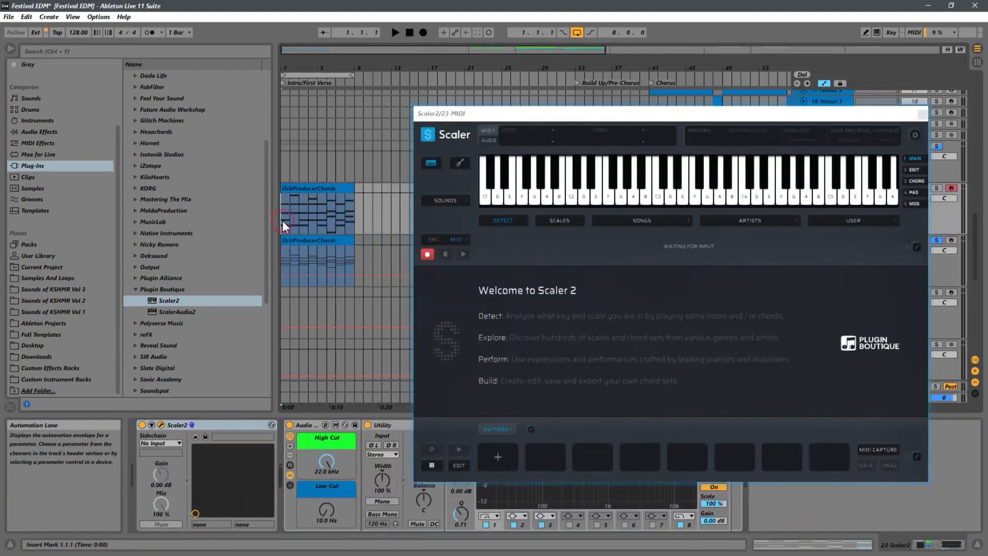
pyautogui.press('space')
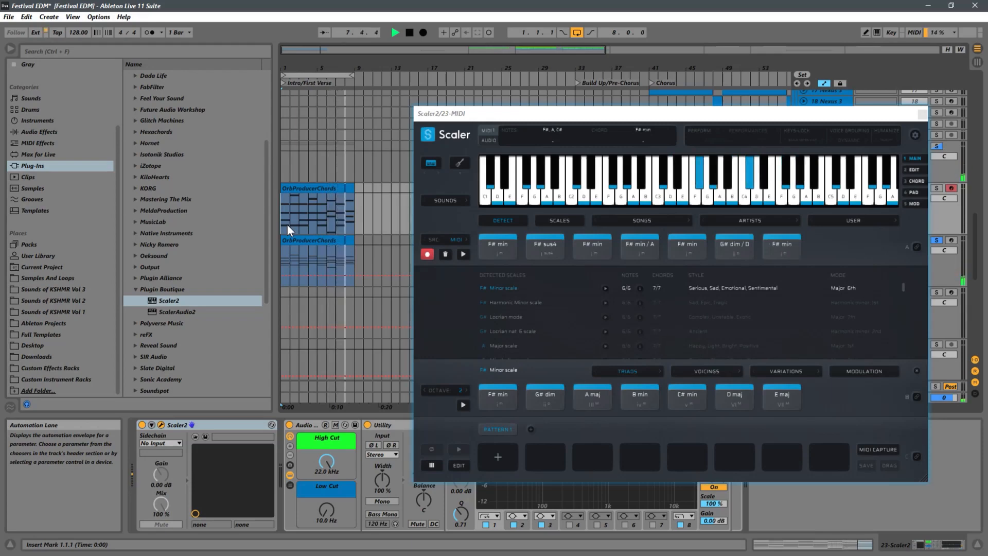
pyautogui.press('space')
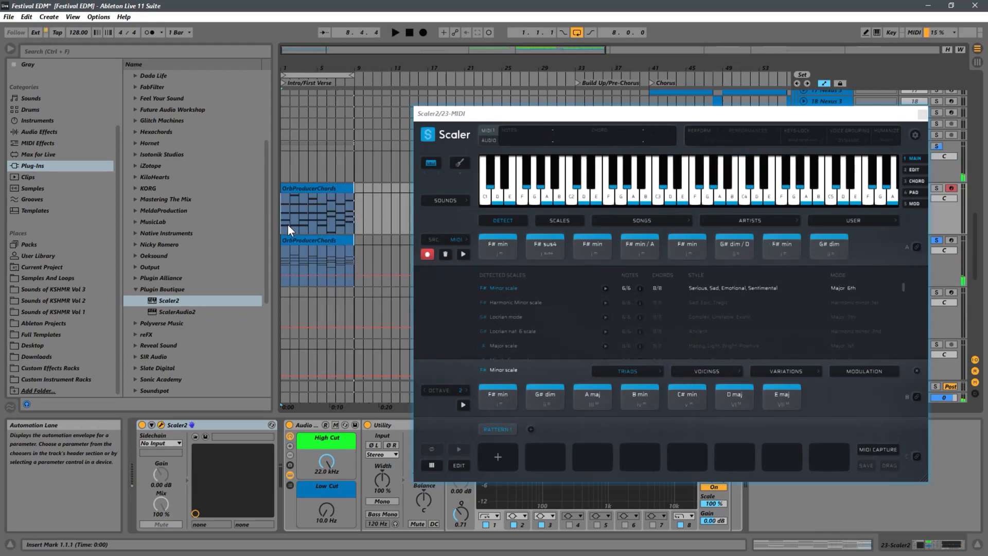
pyautogui.click(429, 255)
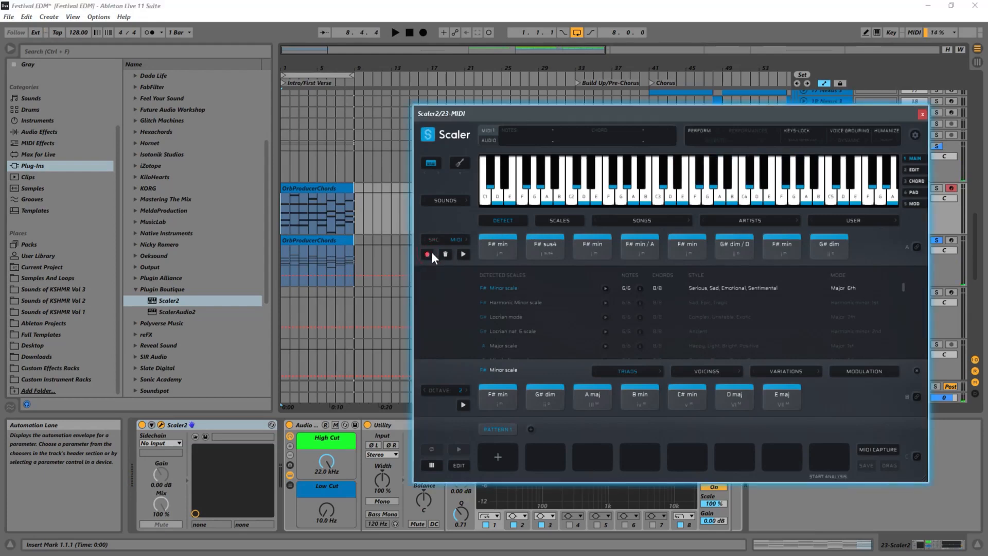
# Solo the Scaler2 track and audition the first detected F# min chord, with the Scaler window moved clear of the track controls.
pyautogui.click(690, 243)
pyautogui.click(498, 244)
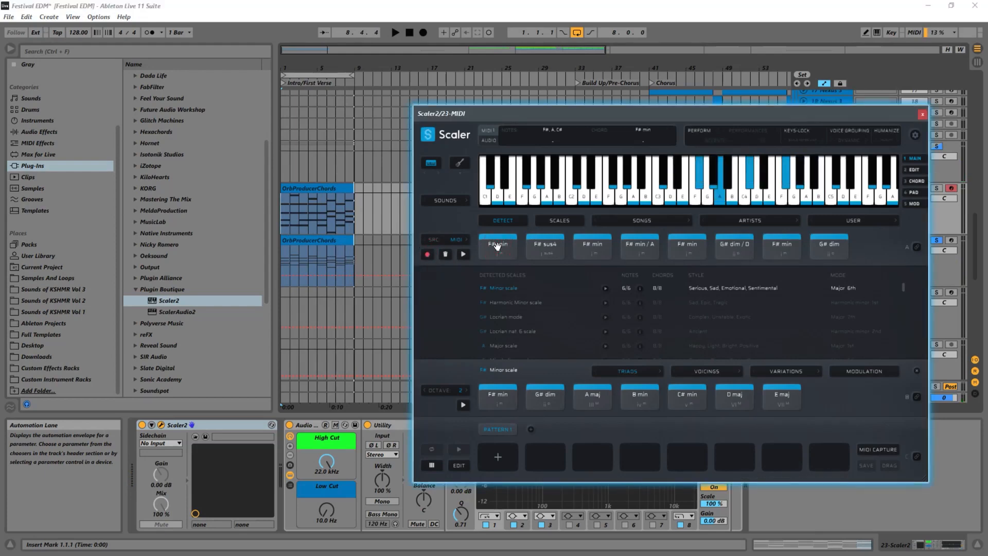
pyautogui.moveTo(750, 112); pyautogui.dragTo(589, 114)
pyautogui.click(937, 189)
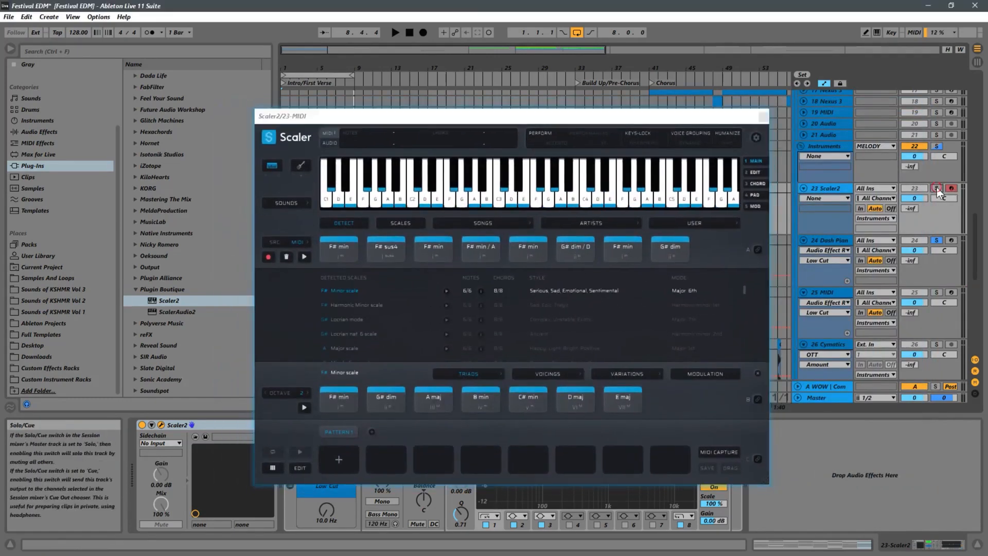
pyautogui.click(353, 241)
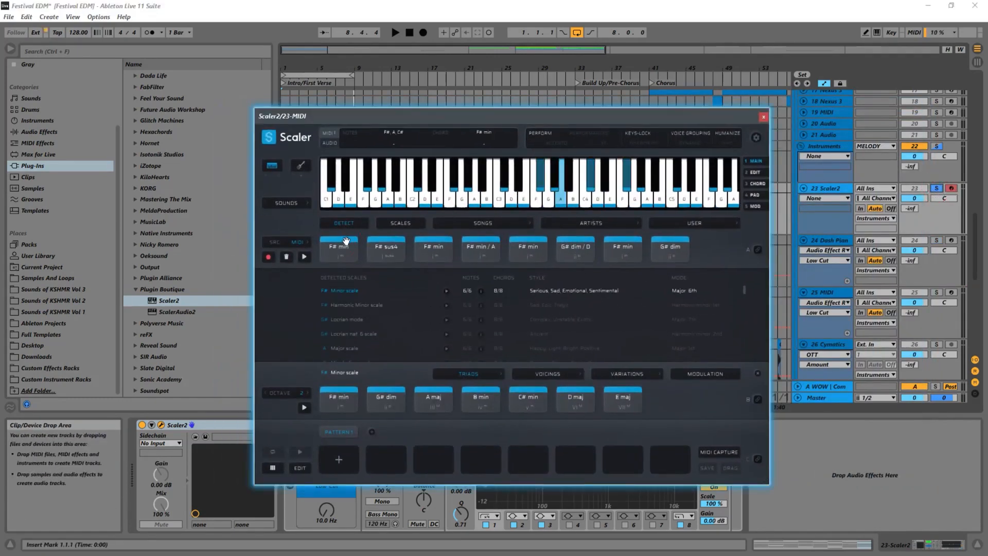
# Compare brief playback with the Instruments group soloed and with only the Scaler2 track soloed.
pyautogui.click(937, 146)
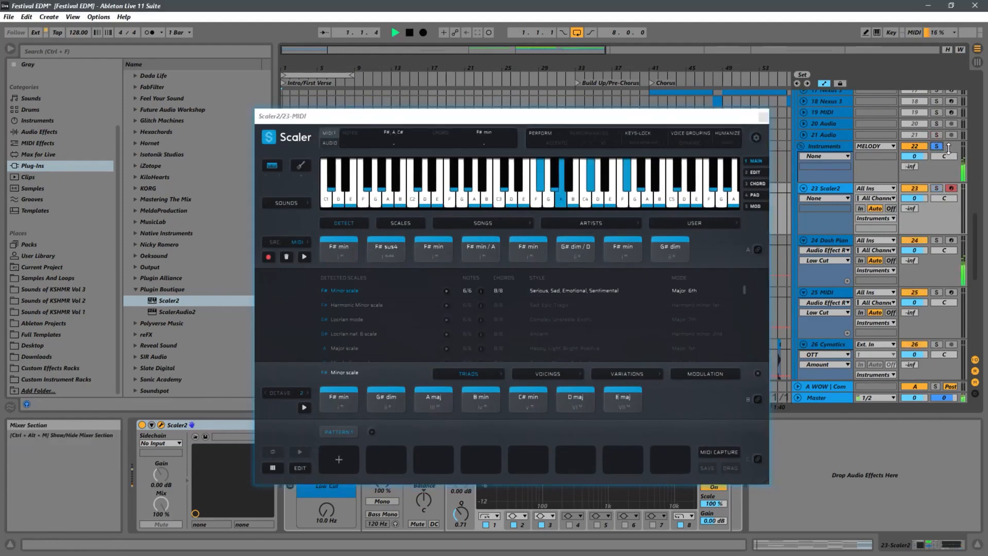
pyautogui.press('space')
pyautogui.press('space')
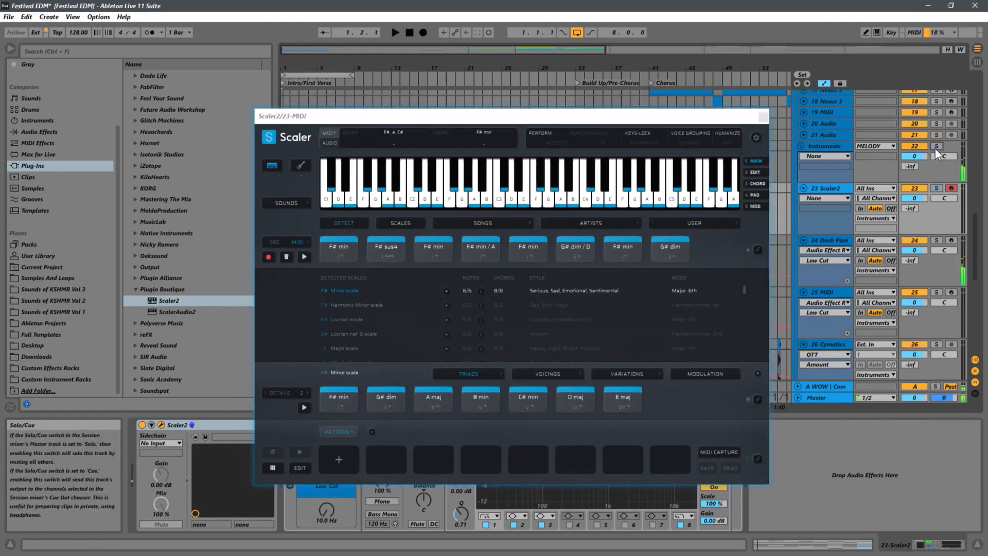
pyautogui.click(934, 189)
pyautogui.press('space')
pyautogui.press('space')
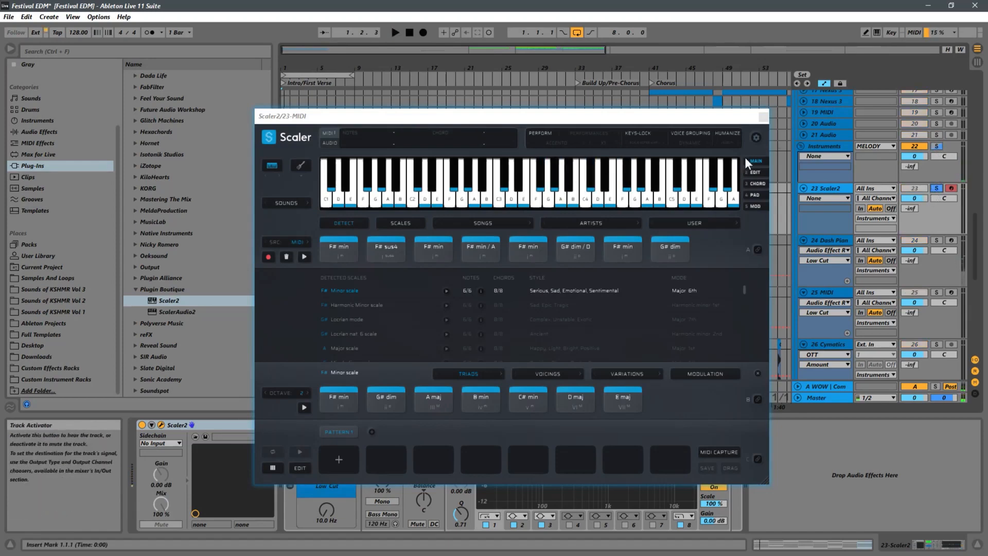
# Move the Scaler window below the chord clip, set Scaler's internal sound to OFF, and place the insert marker at bar 1.
pyautogui.moveTo(563, 124); pyautogui.dragTo(644, 269)
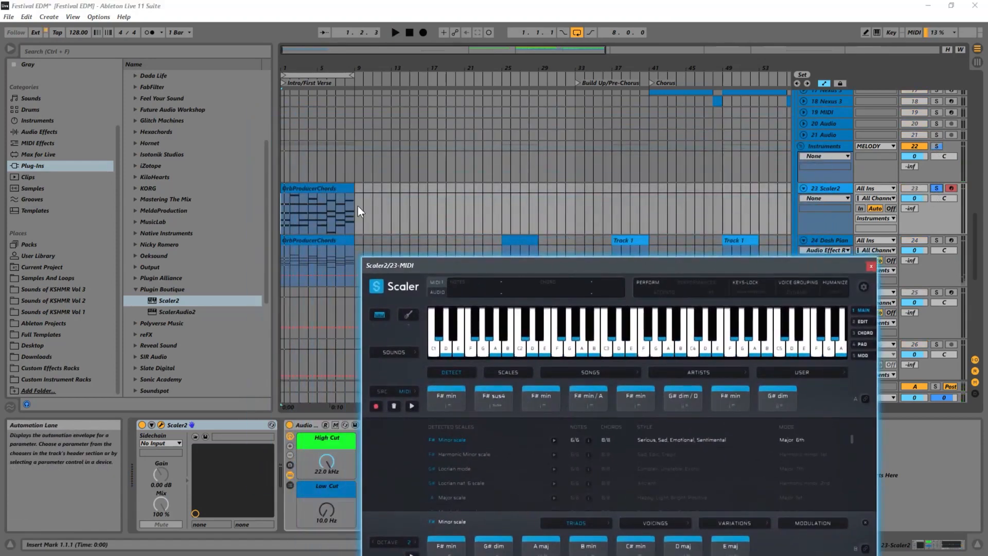
pyautogui.click(293, 212)
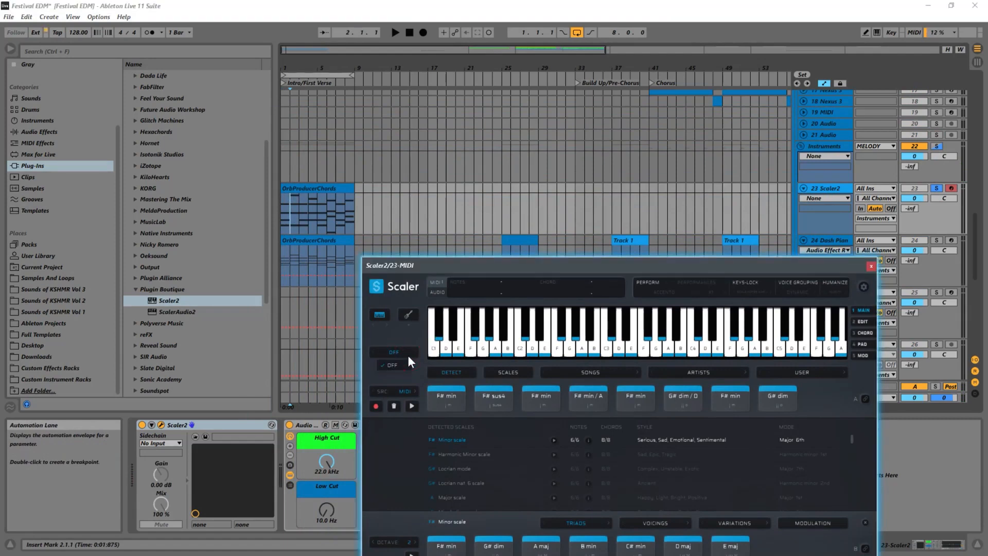
pyautogui.click(391, 363)
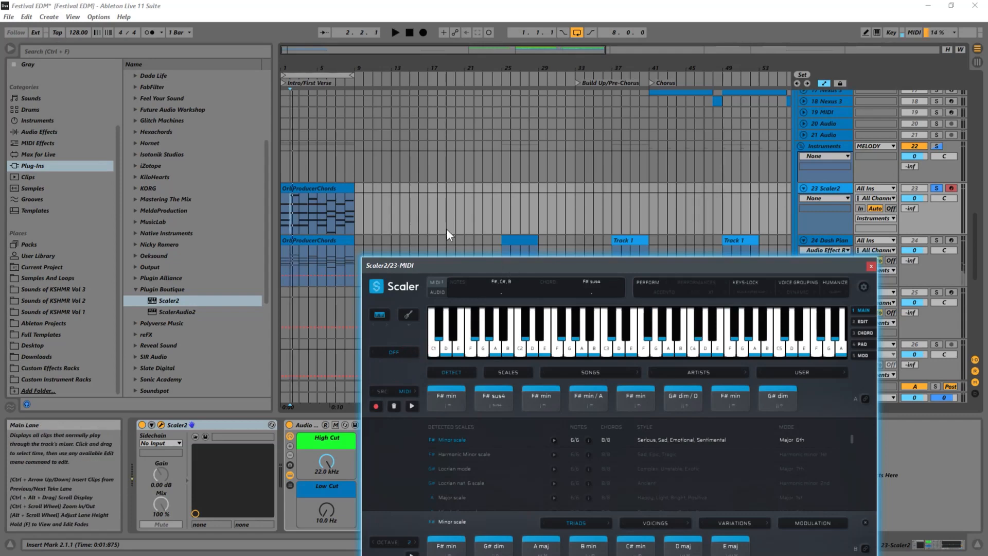
pyautogui.click(286, 218)
pyautogui.click(285, 217)
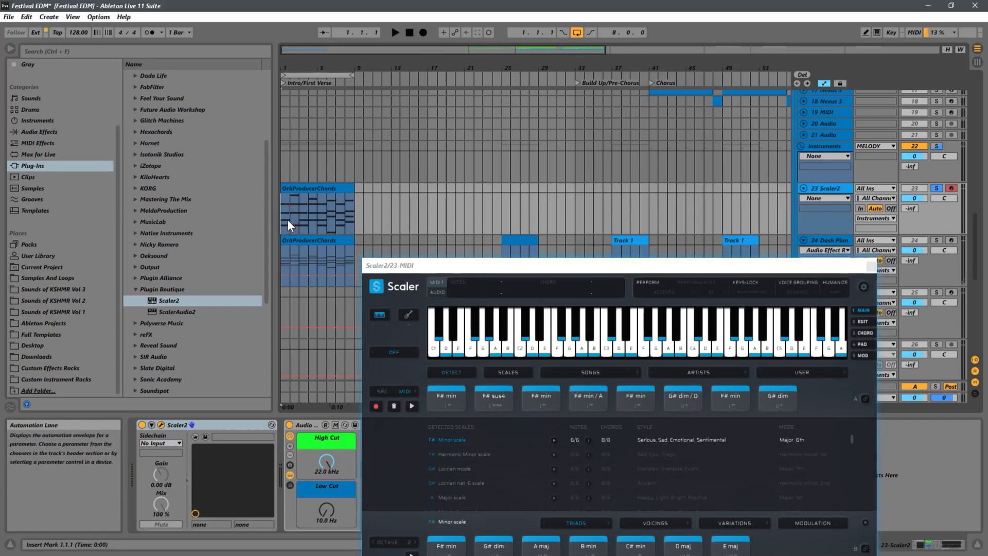
# Route MIDI into the Dash Piano track from 23-Scaler2, with Scaler2 as the input channel and monitoring set to In.
pyautogui.click(871, 241)
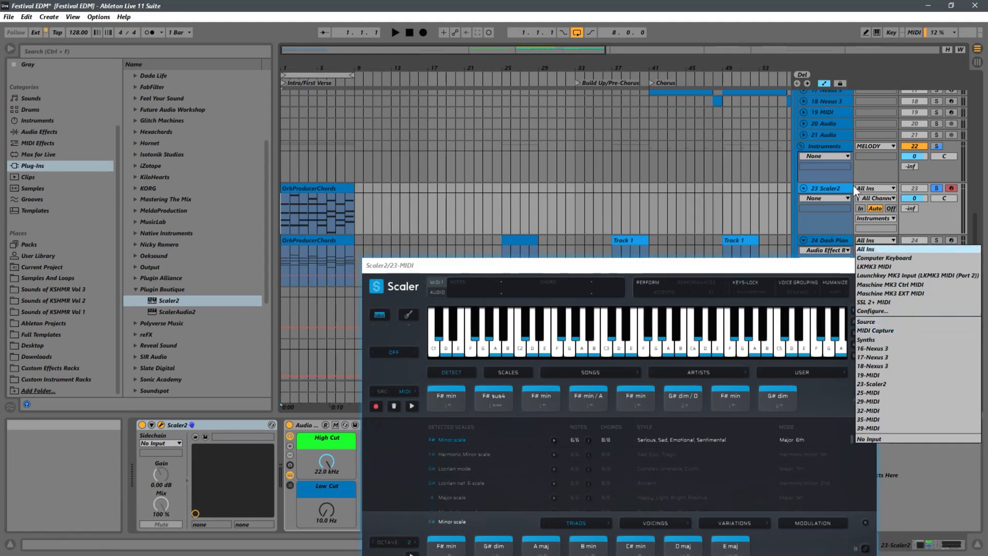
pyautogui.click(838, 227)
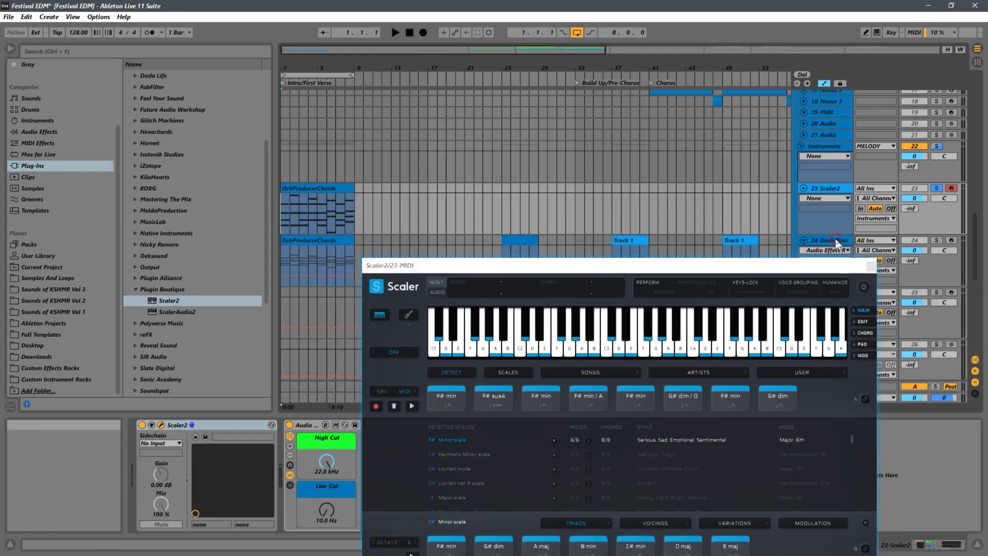
pyautogui.click(834, 241)
pyautogui.click(882, 242)
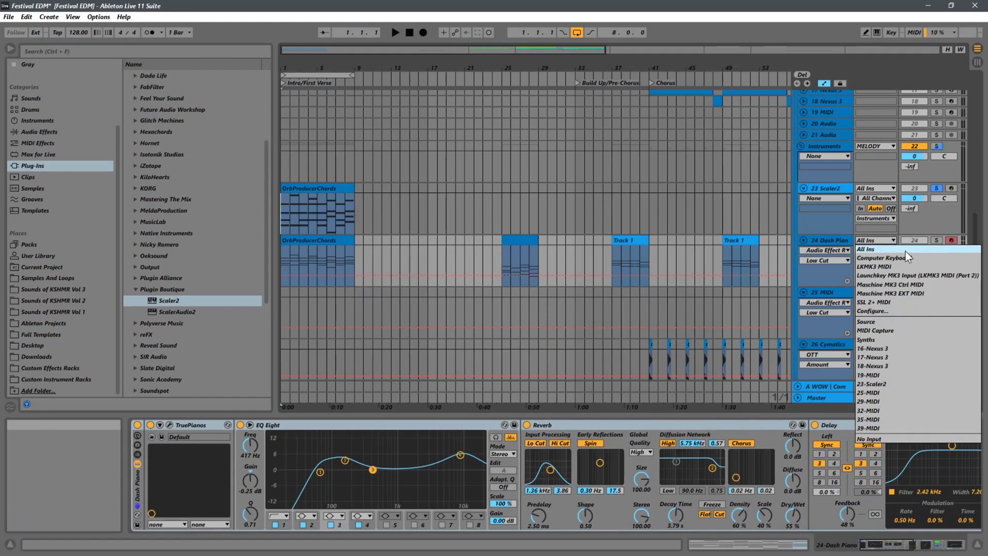
pyautogui.click(882, 383)
pyautogui.click(876, 250)
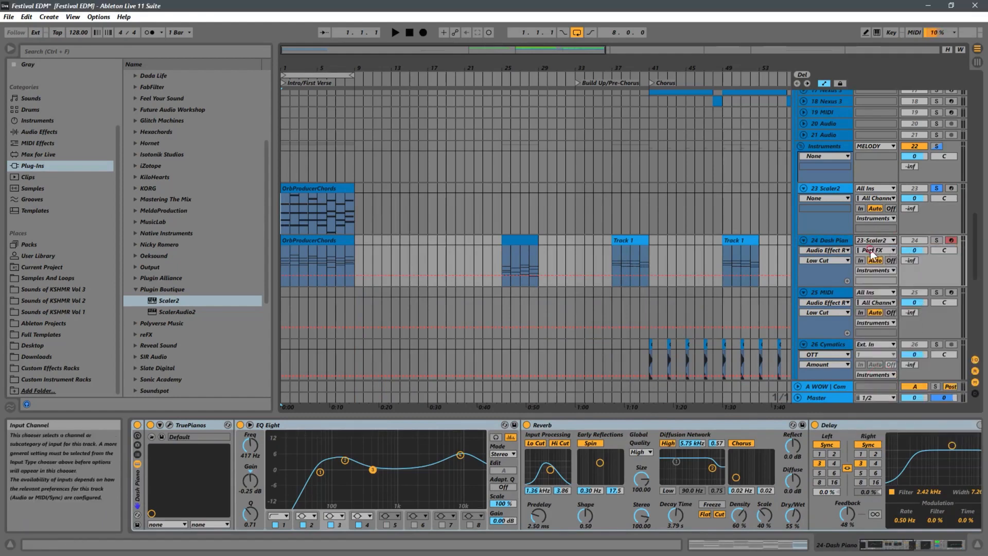
pyautogui.click(882, 278)
pyautogui.click(861, 261)
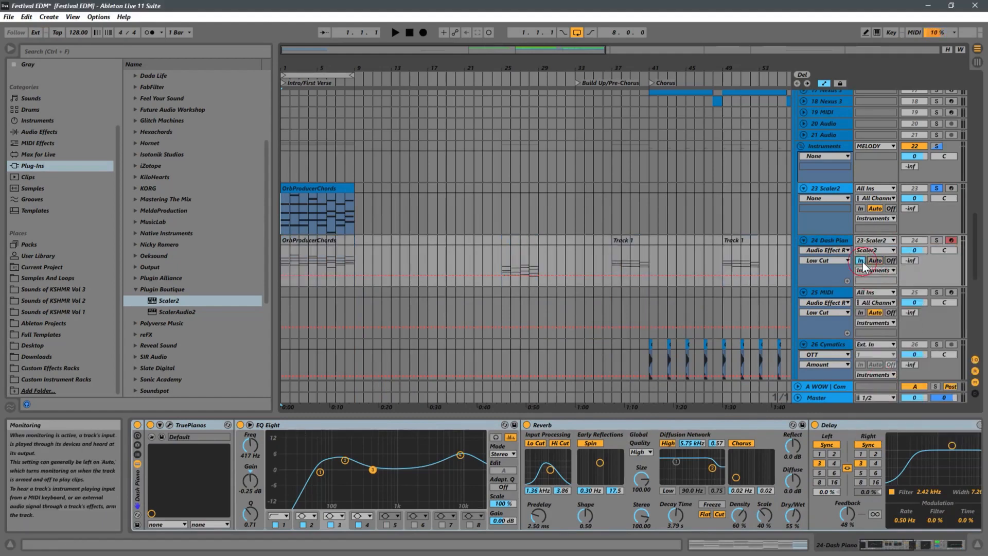
# Move the Dash Piano track's OrbProducerChords clip to bar 13, and test the Scaler2 chords from bar 1 with Dash Piano soloed.
pyautogui.moveTo(311, 243); pyautogui.dragTo(421, 243)
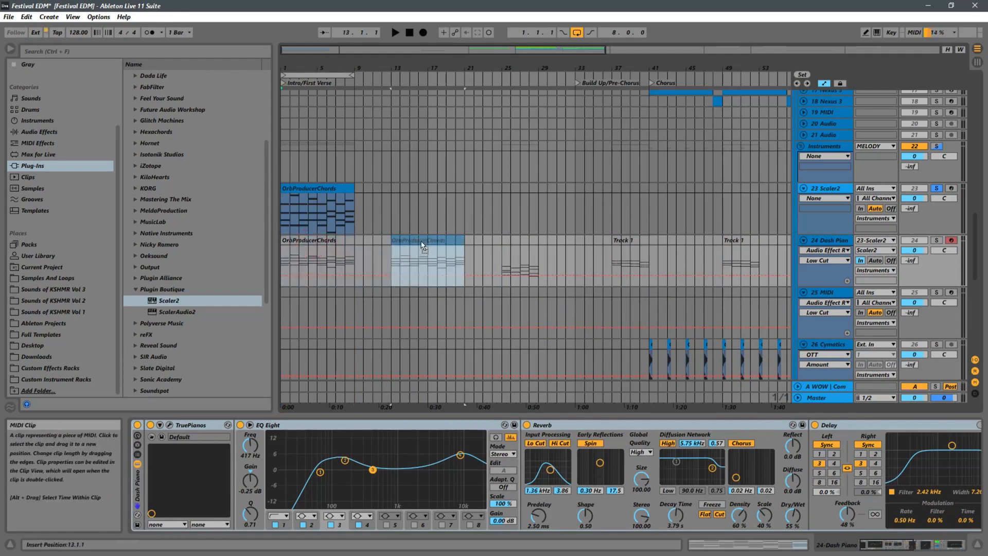
pyautogui.click(282, 223)
pyautogui.press('space')
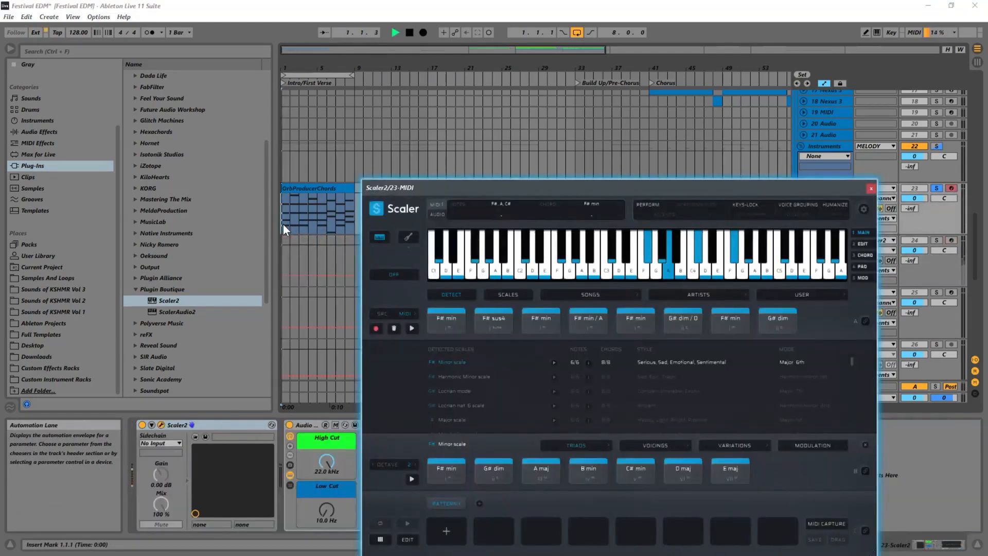
pyautogui.click(936, 240)
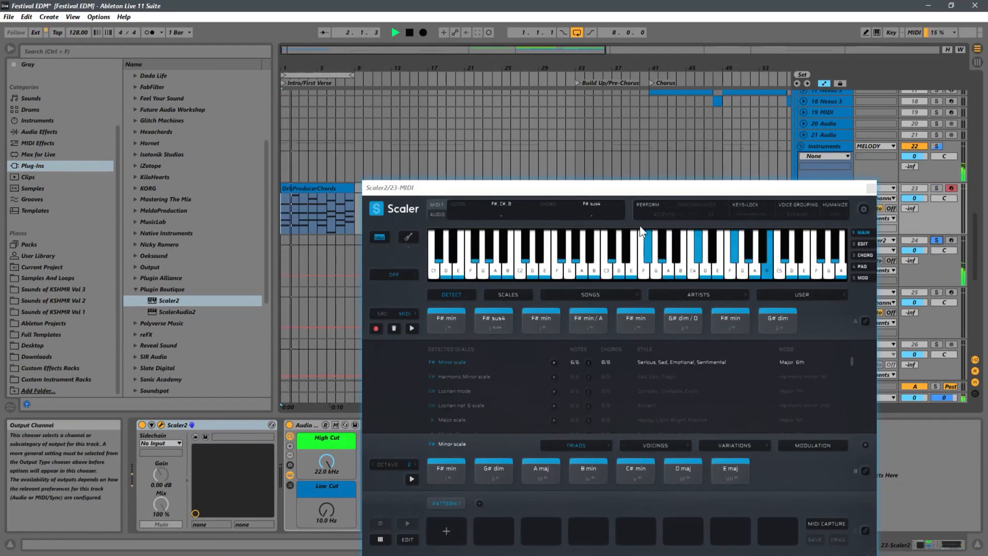
pyautogui.press('space')
# Move the Scaler2 track's chord clip to bar 9 and audition all eight detected chords in order through the piano.
pyautogui.moveTo(326, 189); pyautogui.dragTo(391, 196)
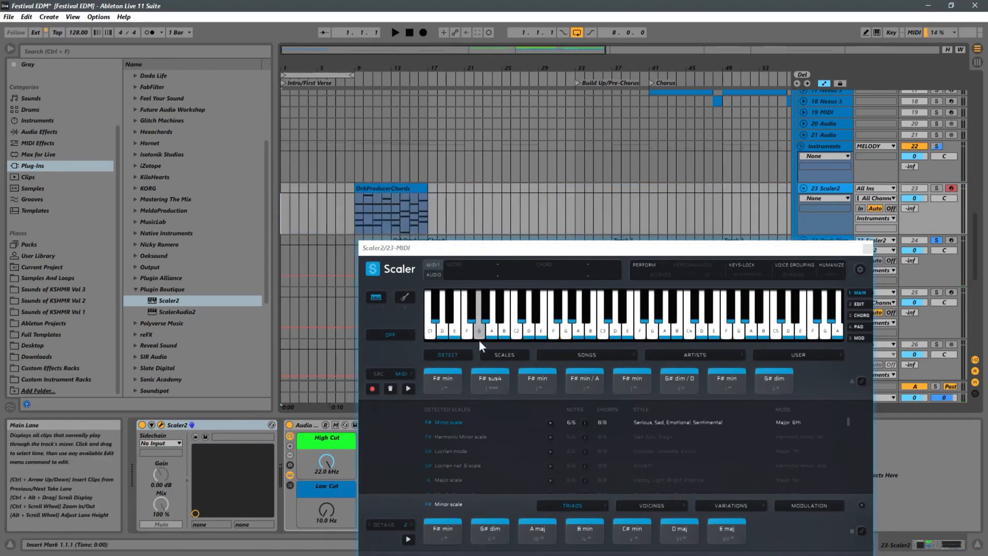
pyautogui.click(447, 383)
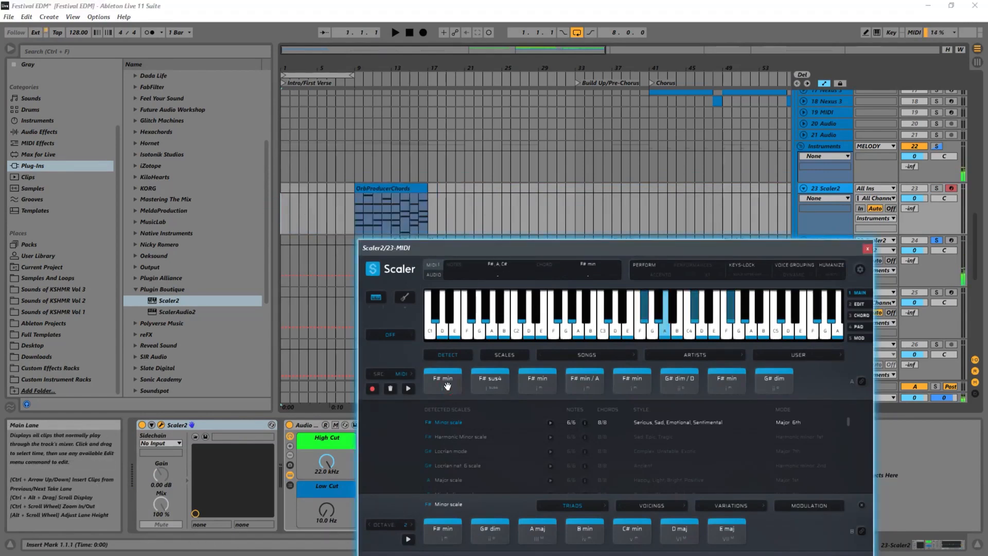
pyautogui.click(488, 381)
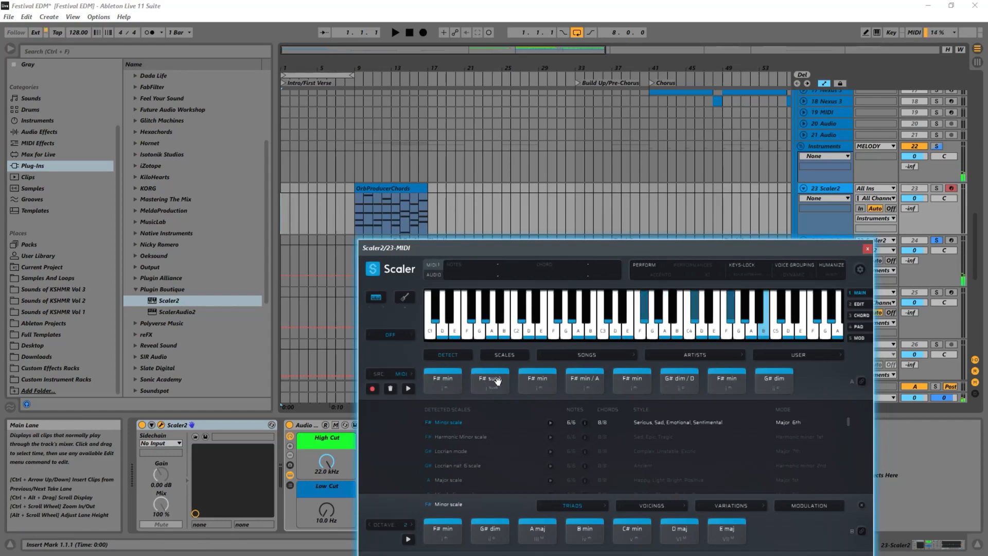
pyautogui.click(527, 379)
pyautogui.click(581, 379)
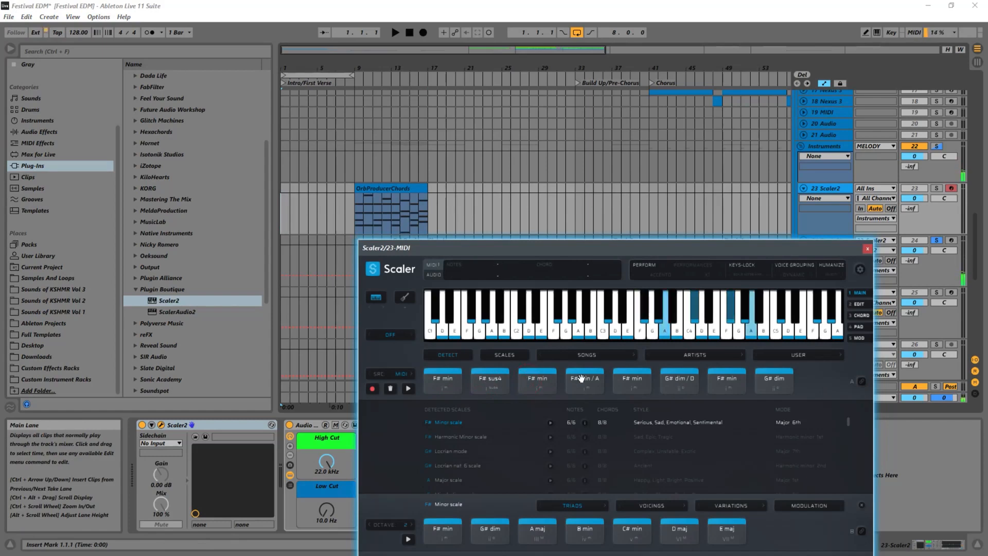
pyautogui.click(632, 379)
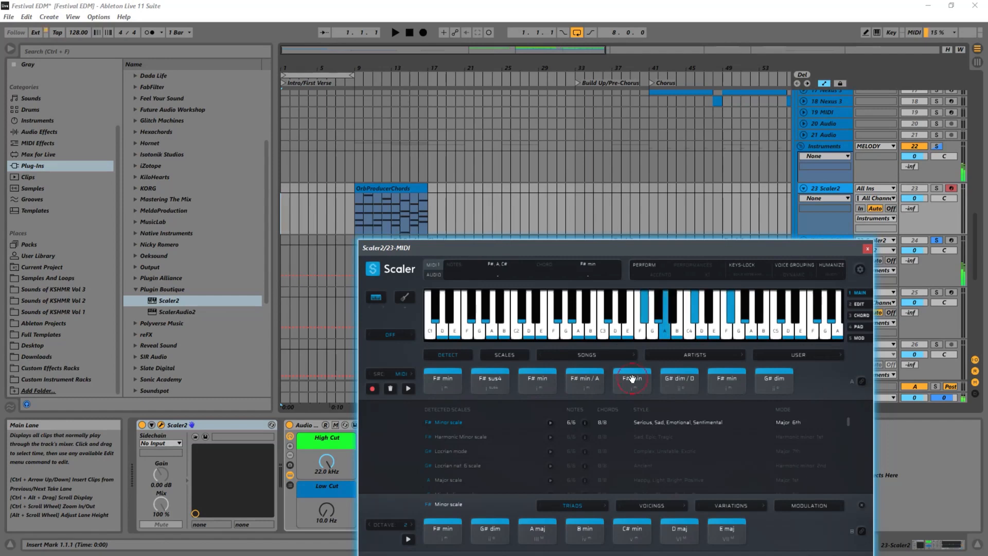
pyautogui.click(678, 380)
pyautogui.click(725, 380)
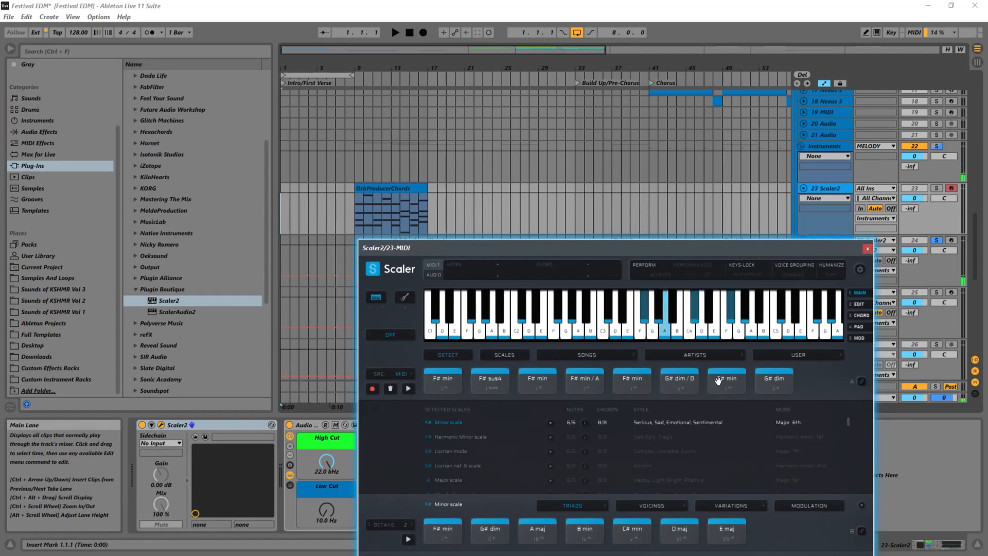
pyautogui.click(781, 383)
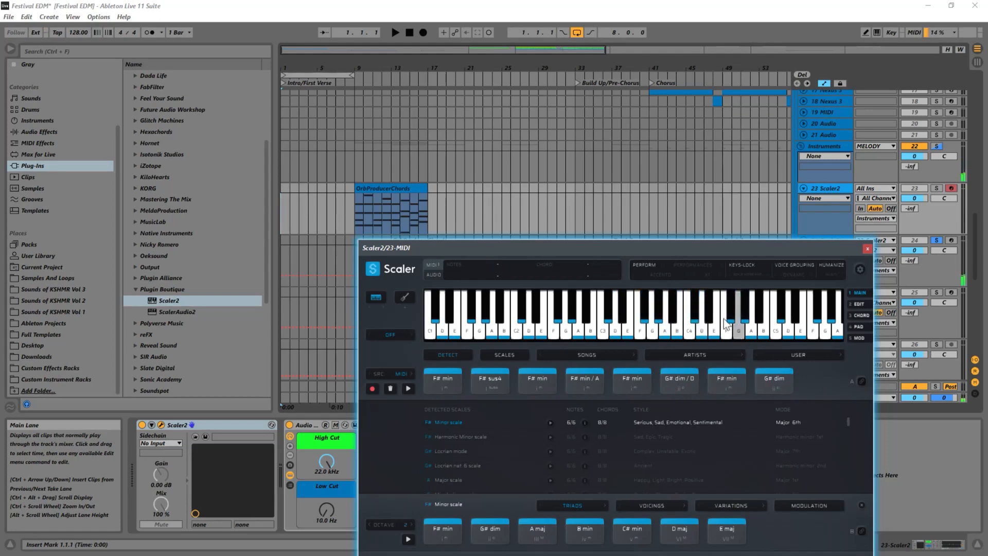
# Enable Scaler's Perform mode and audition the first five detected chords with the Accento performance.
pyautogui.moveTo(559, 245); pyautogui.dragTo(556, 85)
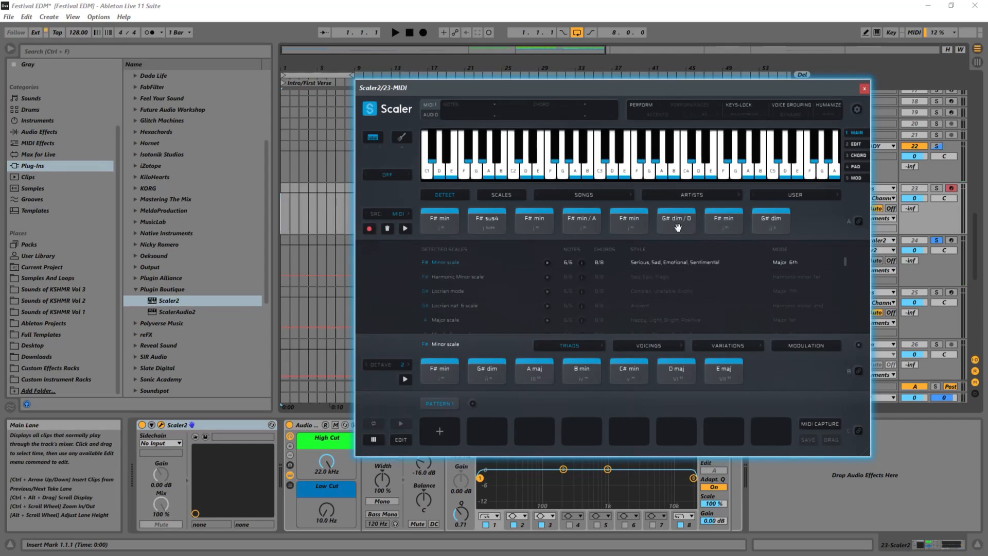
pyautogui.moveTo(520, 91); pyautogui.dragTo(523, 154)
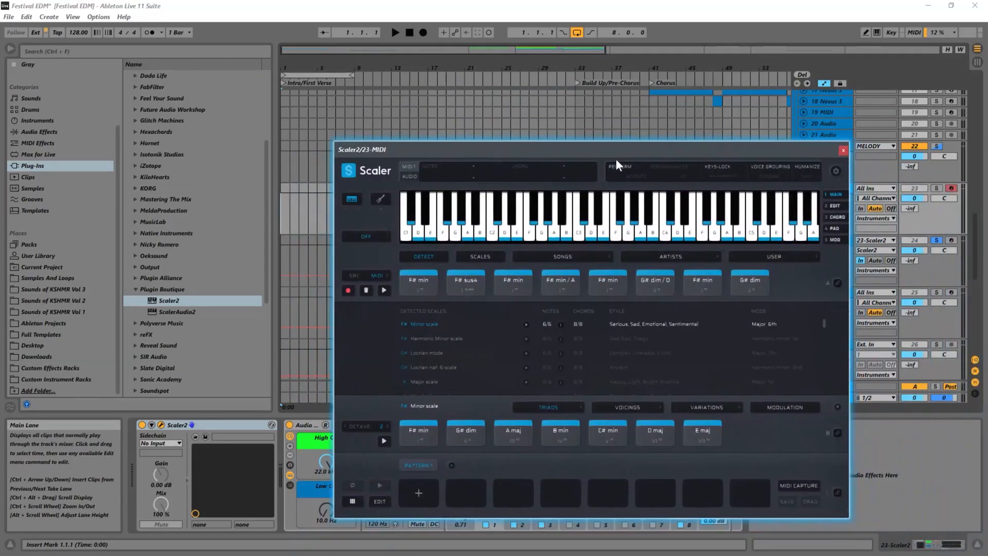
pyautogui.click(619, 169)
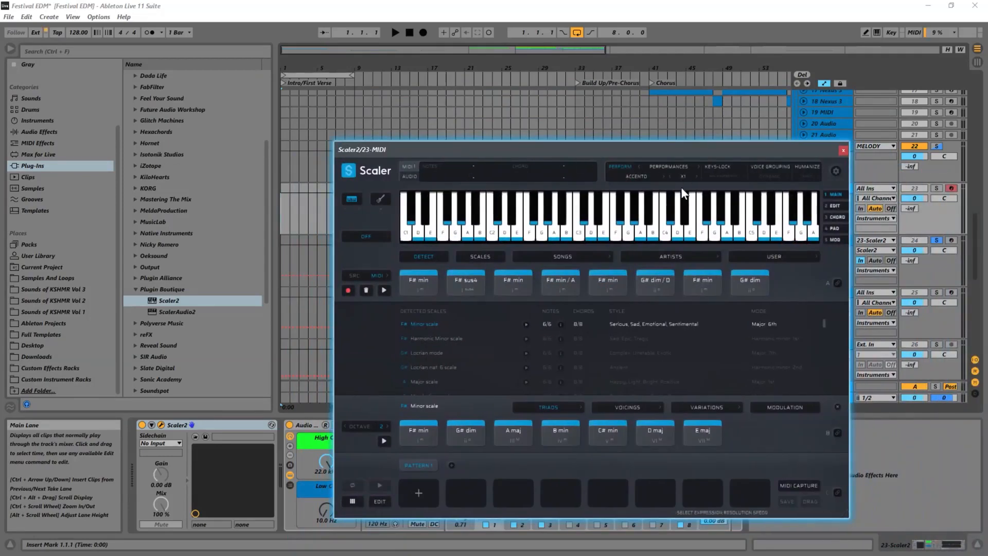
pyautogui.click(426, 280)
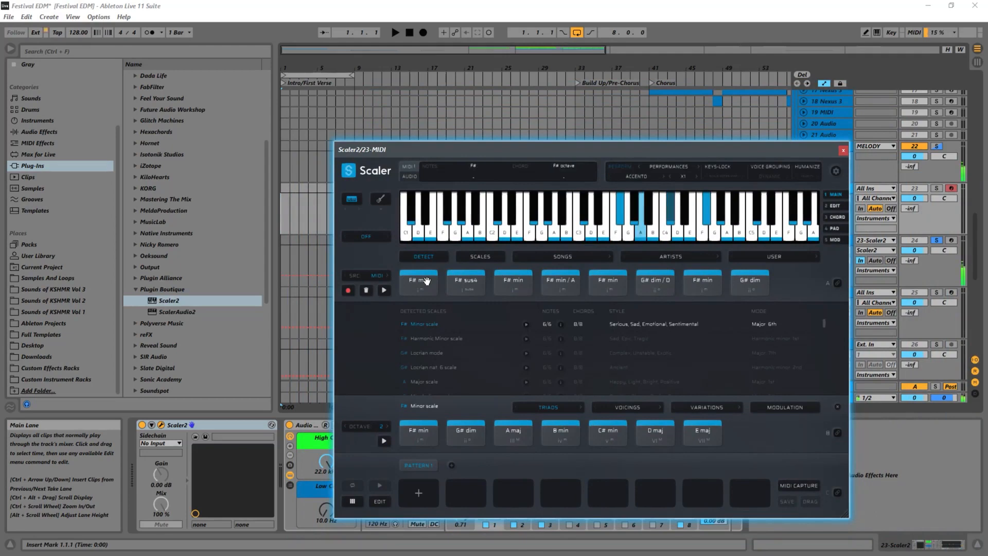
pyautogui.click(453, 280)
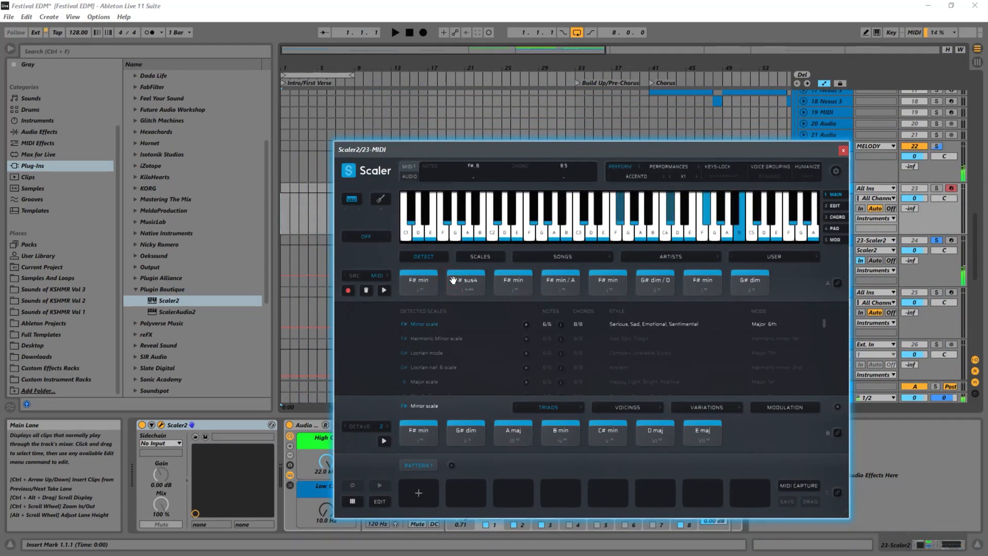
pyautogui.click(507, 280)
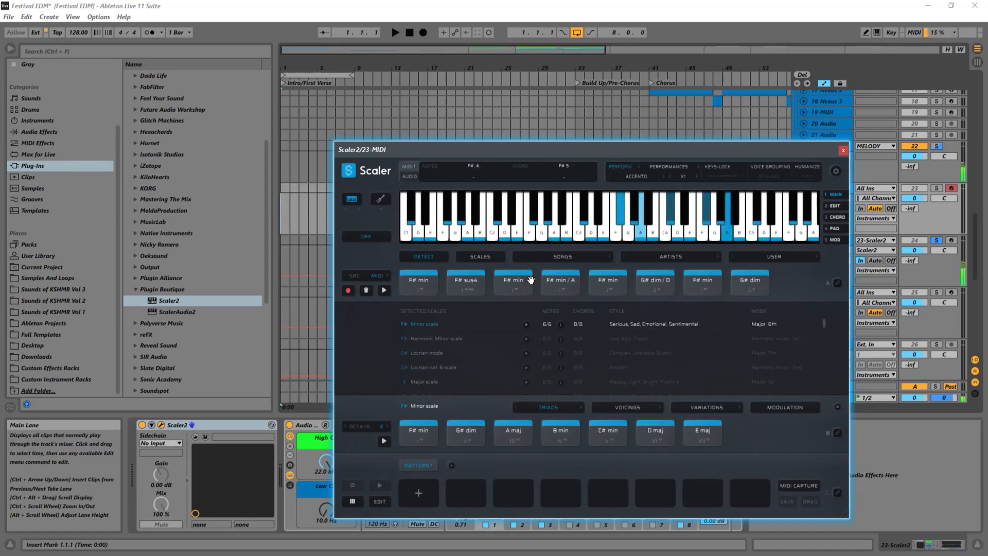
pyautogui.click(556, 282)
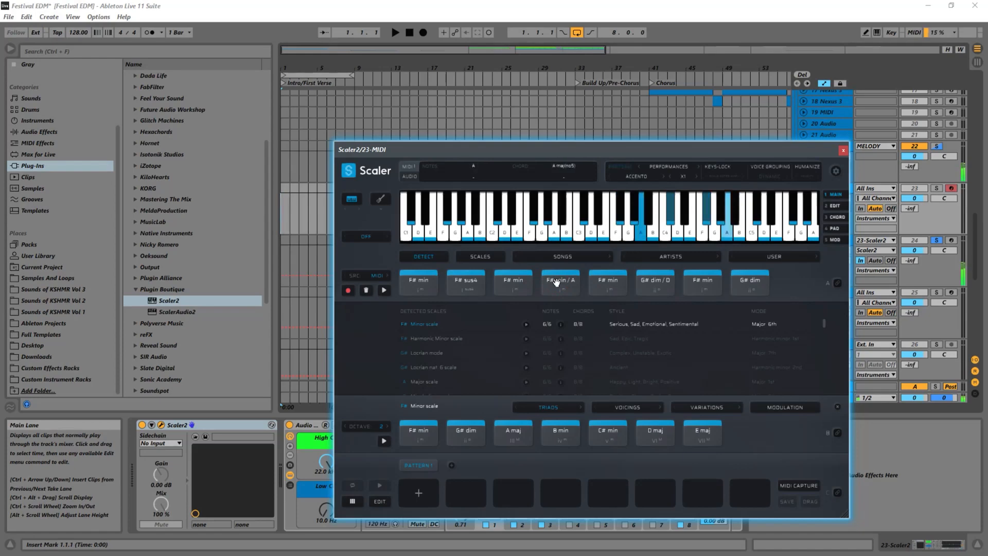
pyautogui.click(615, 286)
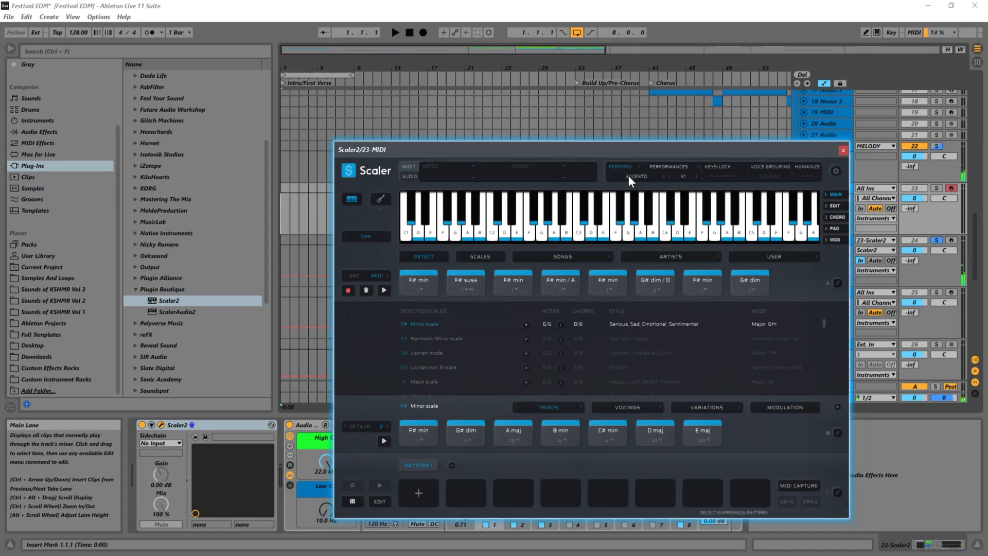
# Switch Scaler's expression type to Melody and choose the Riff J 1 pattern.
pyautogui.click(680, 169)
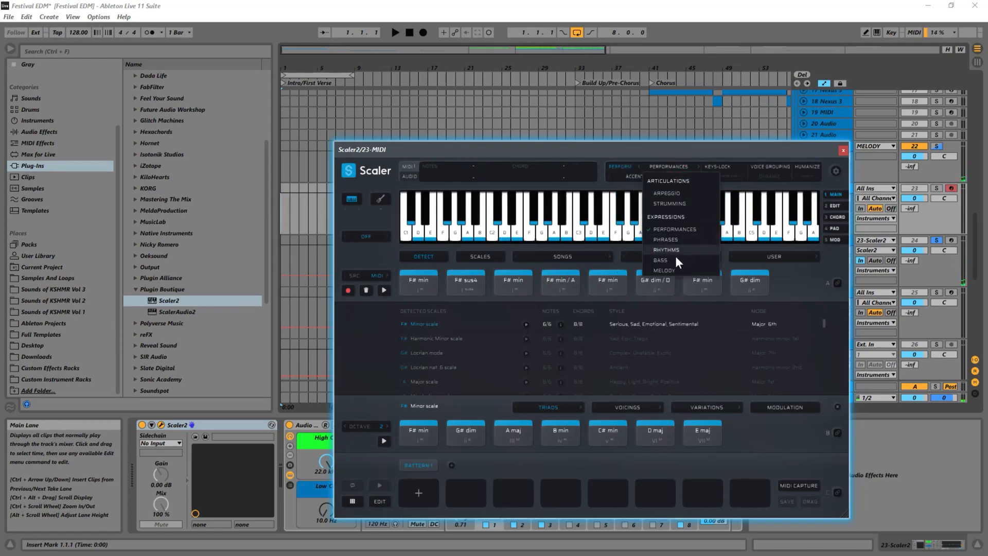
pyautogui.click(658, 268)
pyautogui.click(640, 177)
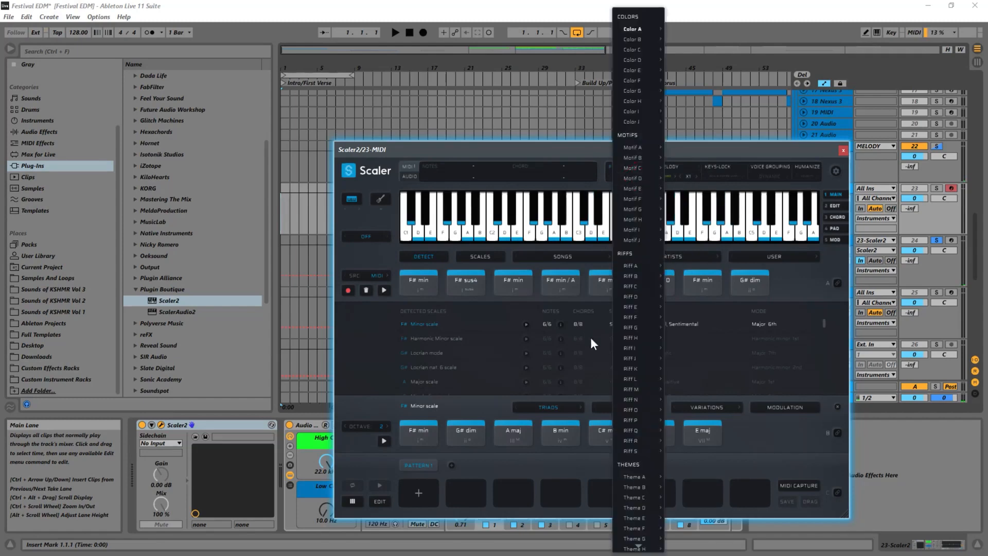
pyautogui.moveTo(635, 357)
pyautogui.click(690, 330)
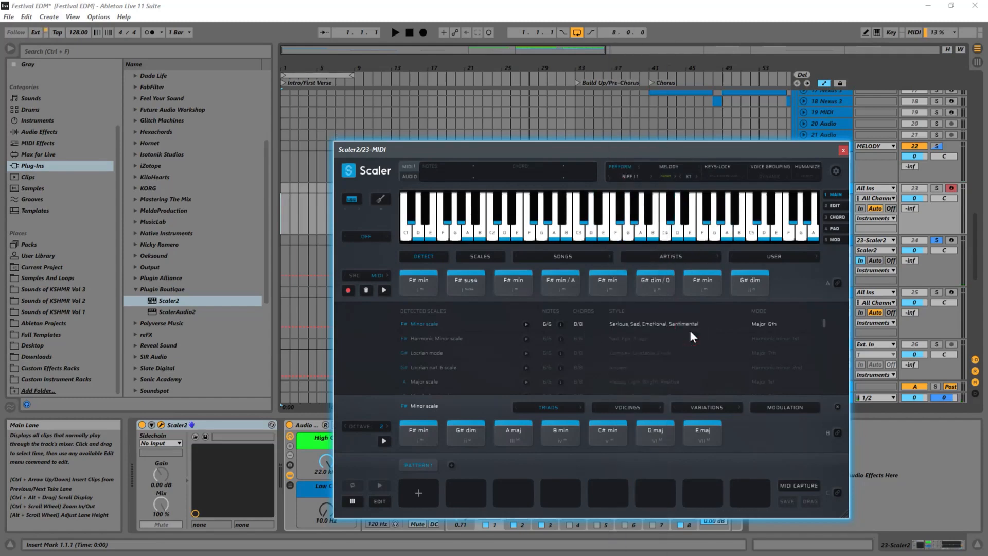
# Audition the detected chords with the riff, playing the first three and then the first six in order.
pyautogui.click(422, 291)
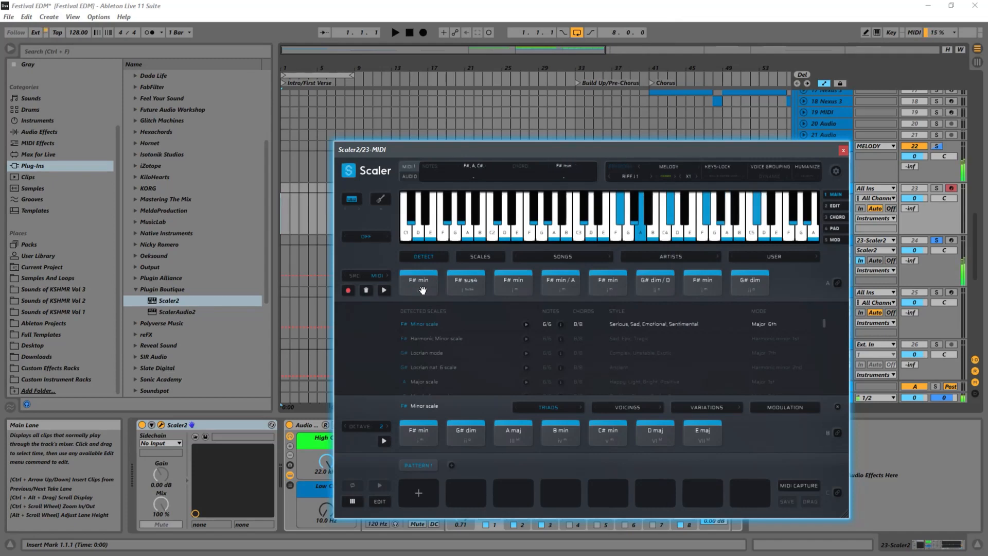
pyautogui.click(471, 291)
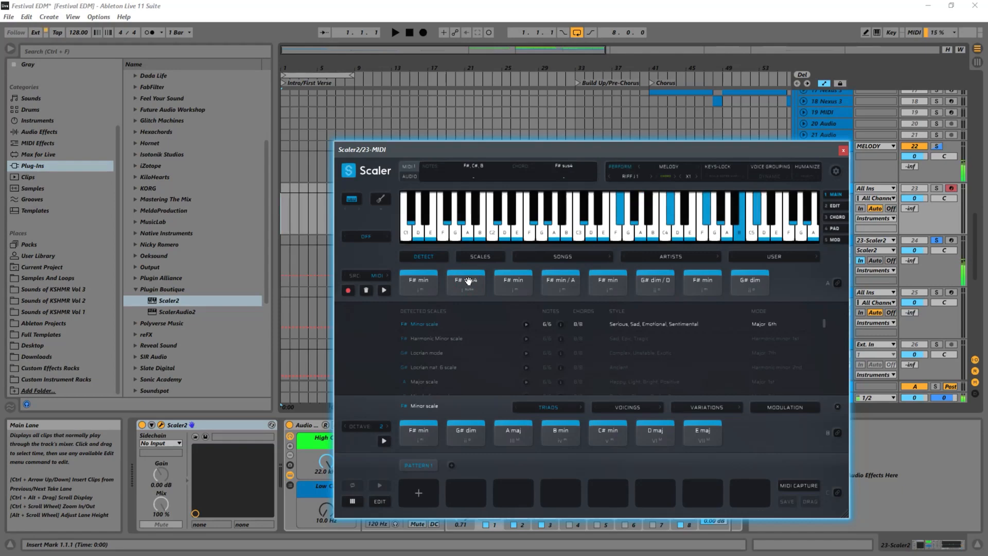
pyautogui.click(528, 279)
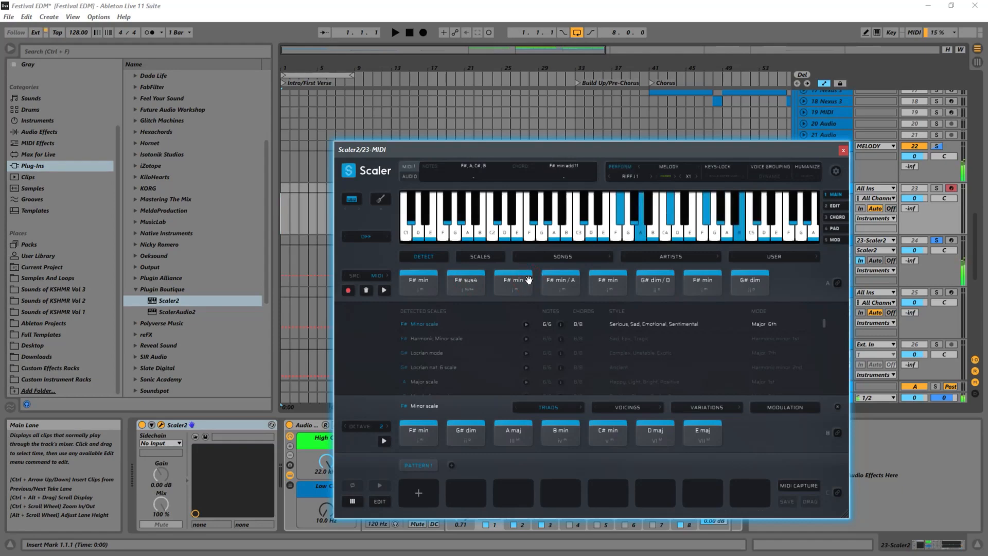
pyautogui.click(423, 284)
pyautogui.click(457, 288)
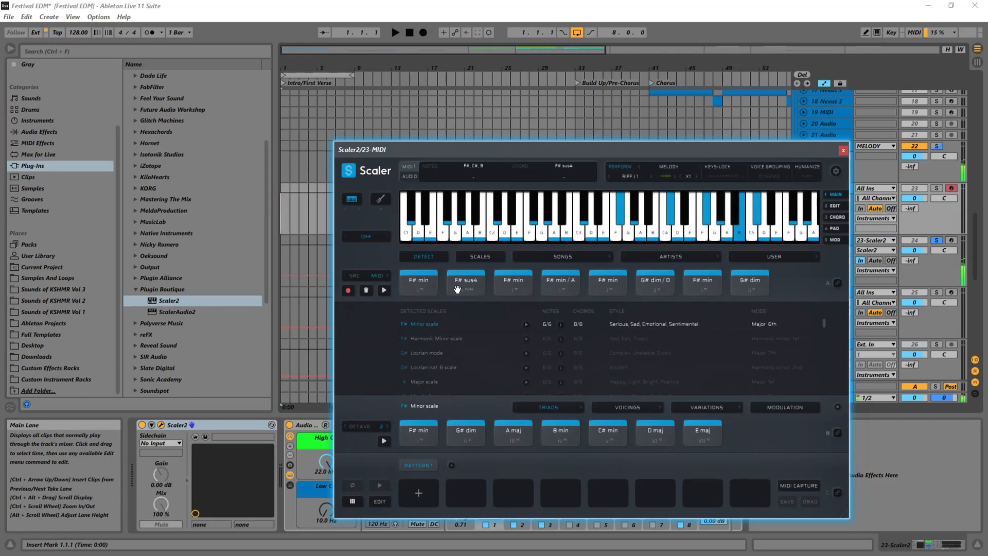
pyautogui.click(509, 284)
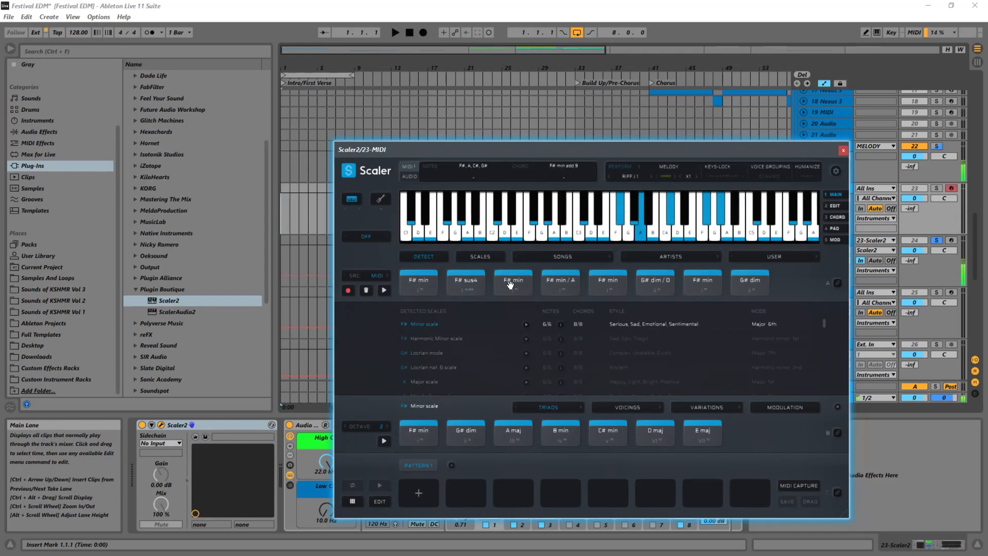
pyautogui.click(560, 279)
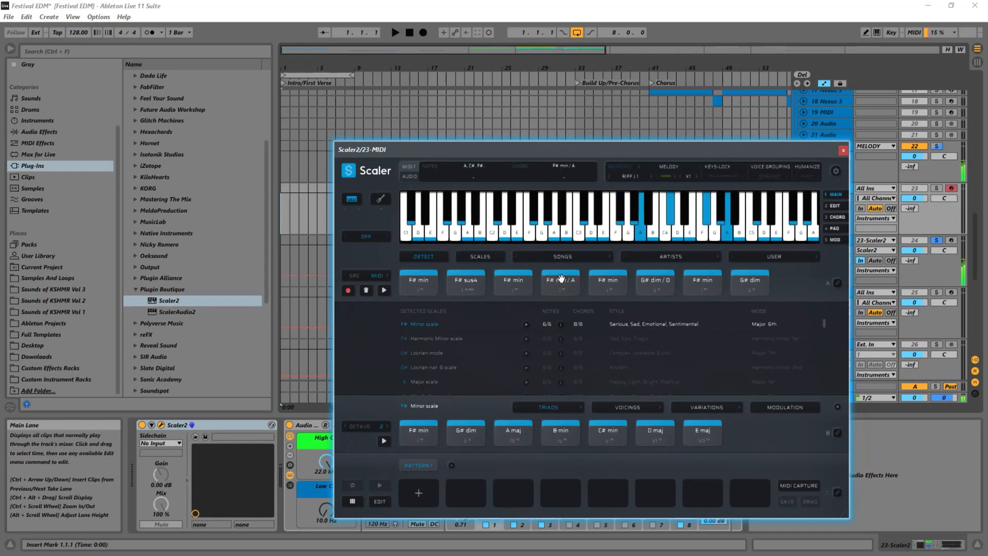
pyautogui.click(607, 281)
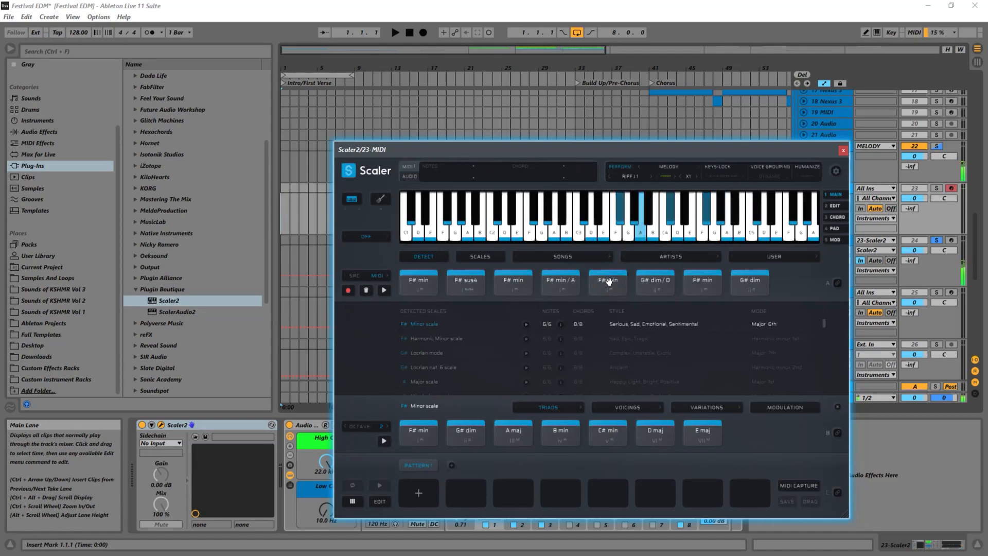
pyautogui.click(645, 282)
# Set the melody playback speed to X2 and audition the first two detected chords.
pyautogui.click(696, 176)
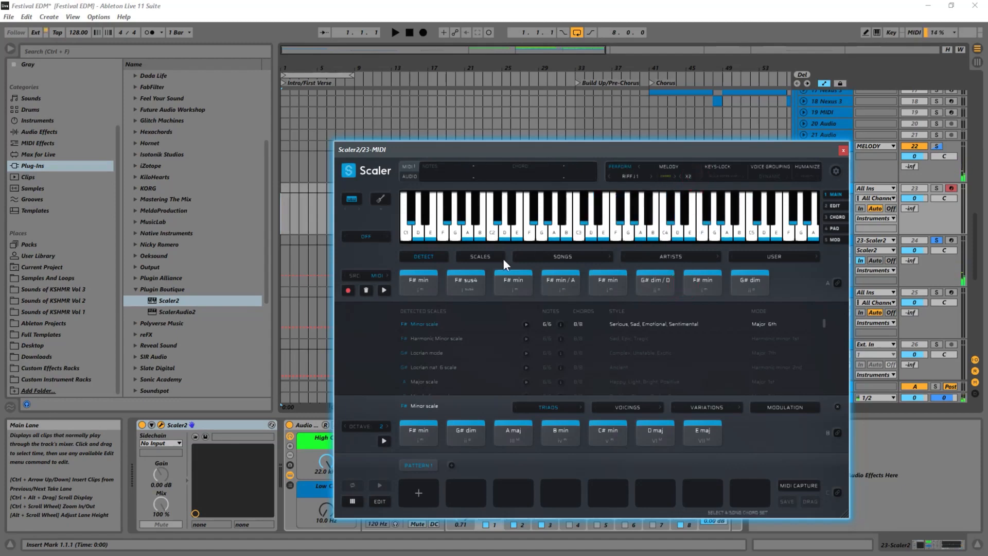
pyautogui.click(408, 279)
pyautogui.click(470, 279)
# Choose the Riff D 3 melody pattern and audition the first detected F# min chord with it.
pyautogui.click(639, 178)
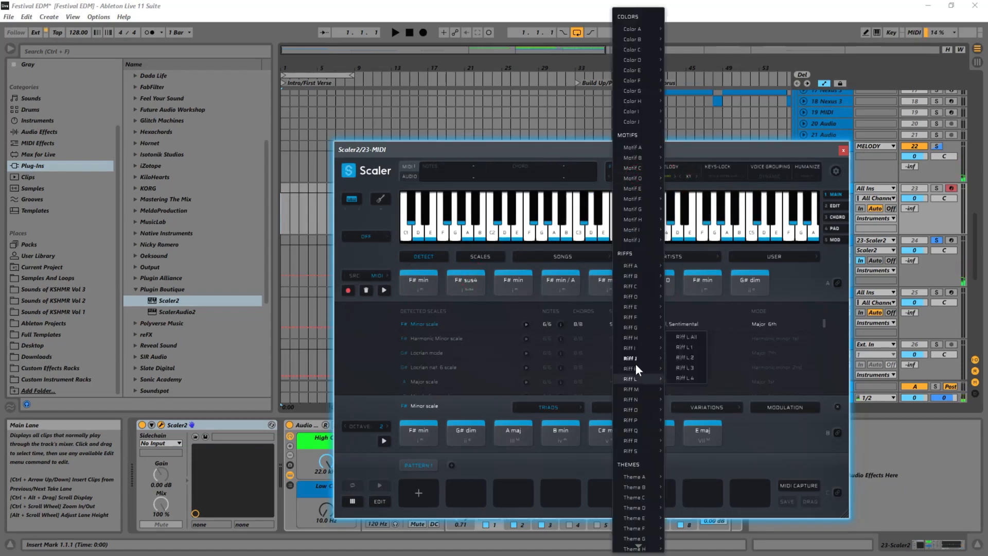
pyautogui.moveTo(648, 298)
pyautogui.click(683, 286)
pyautogui.click(410, 278)
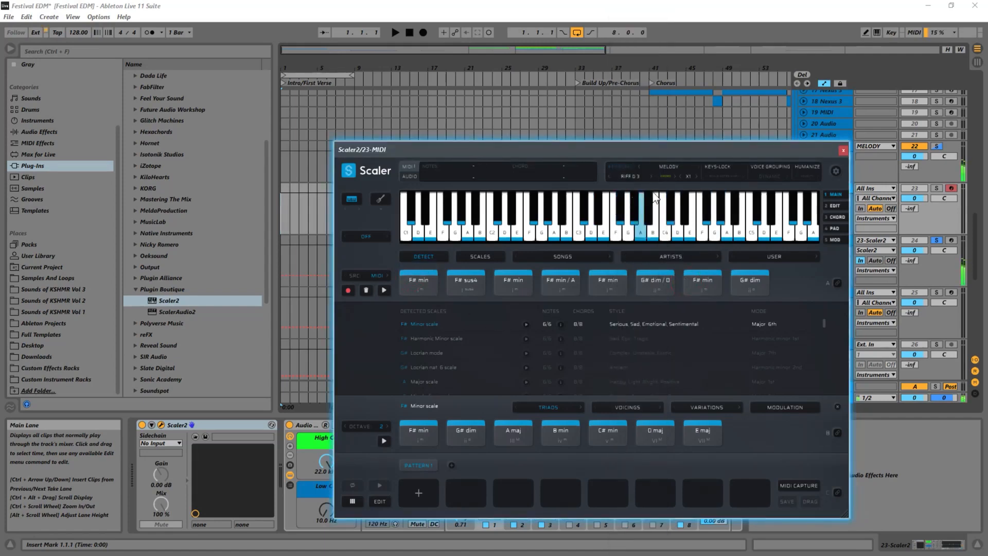
# Set the riff's playback speed to X0.5, audition the first three detected chords, and replay the first one.
pyautogui.click(681, 178)
pyautogui.click(419, 280)
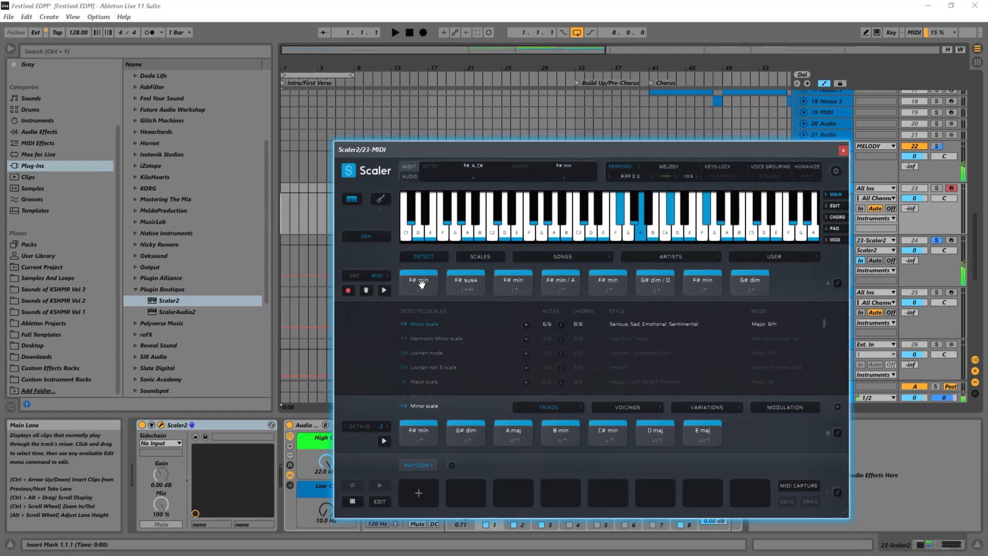
pyautogui.click(457, 280)
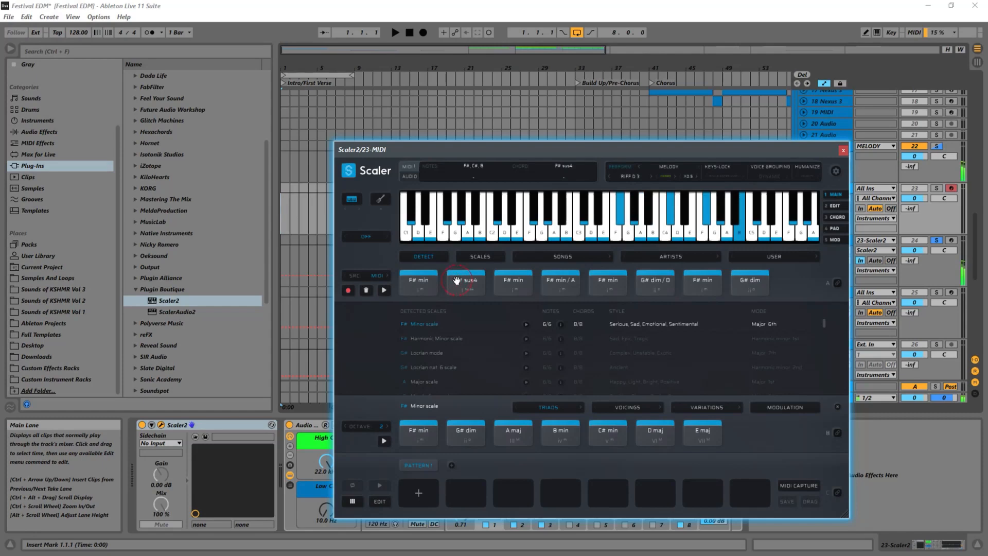
pyautogui.click(500, 281)
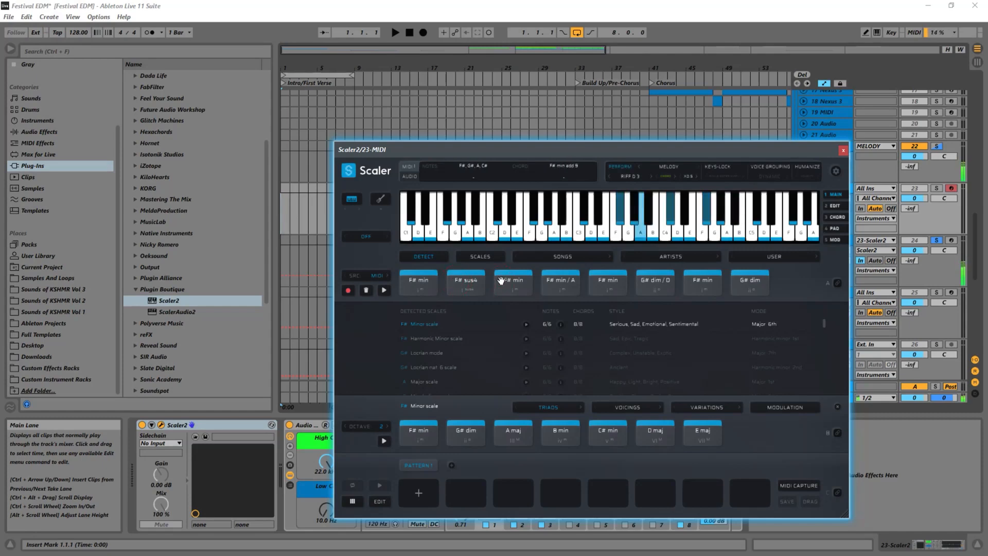
pyautogui.click(431, 282)
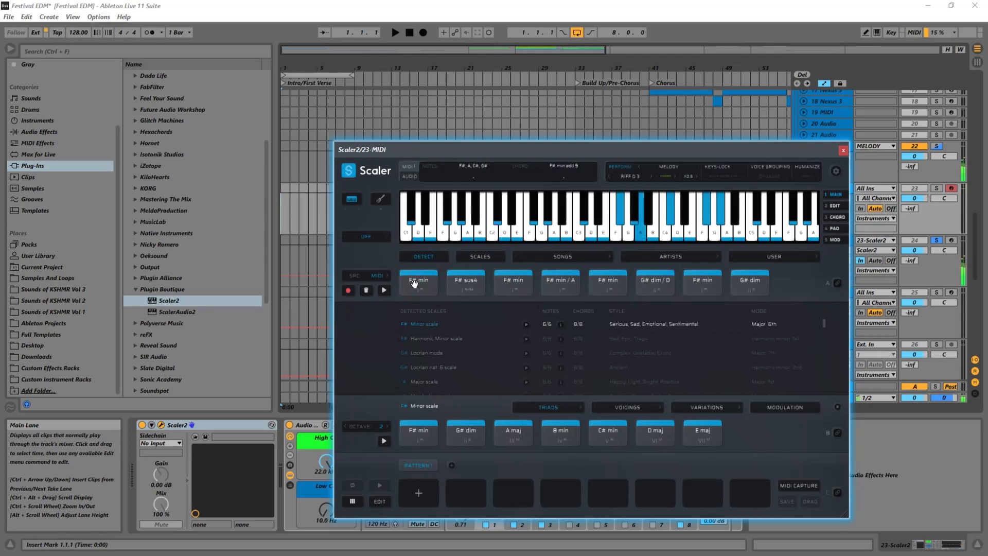
# Change the melody pattern to Motif F All and audition the first detected chord.
pyautogui.click(629, 175)
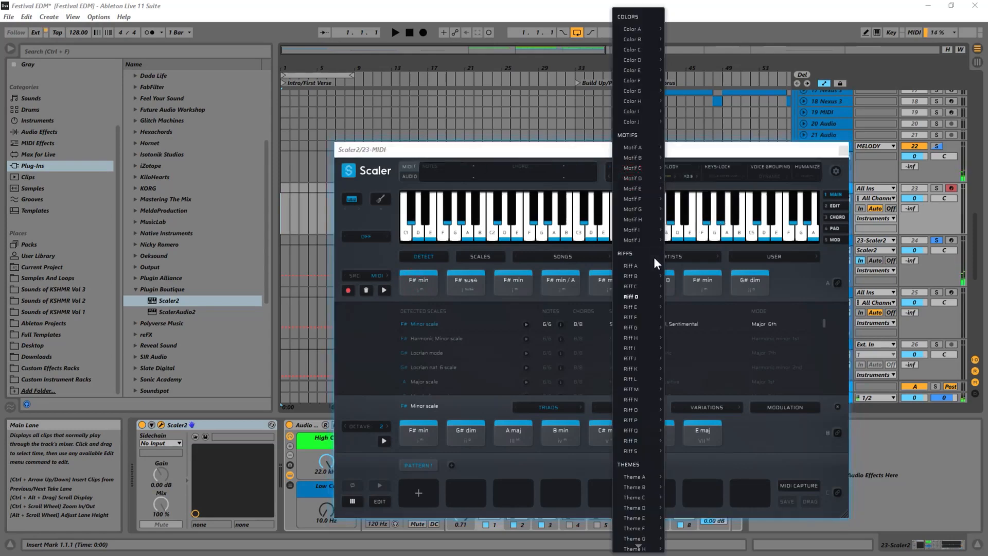
pyautogui.click(644, 202)
pyautogui.click(425, 282)
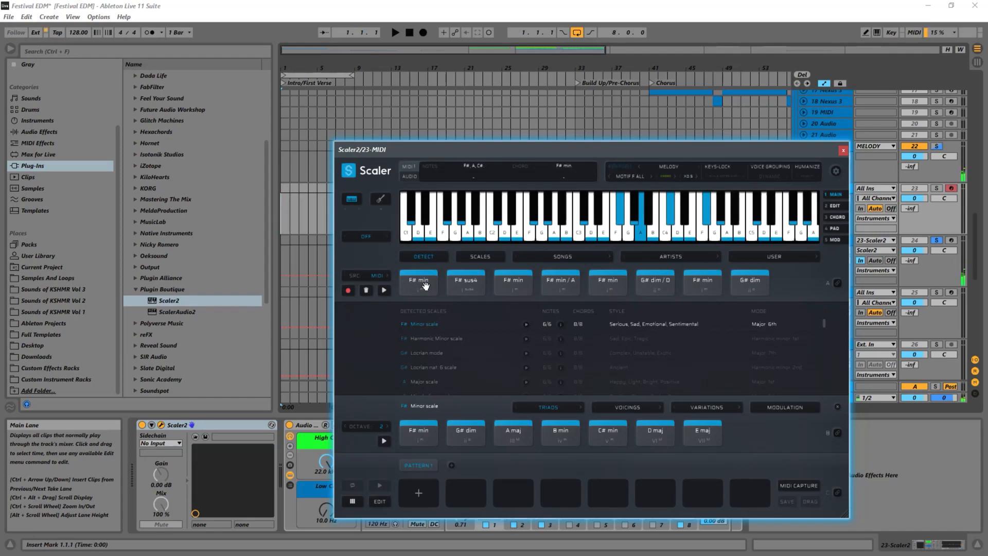
# Set the melody speed to X1, audition the first four detected chords in order, and replay the first chord.
pyautogui.click(694, 176)
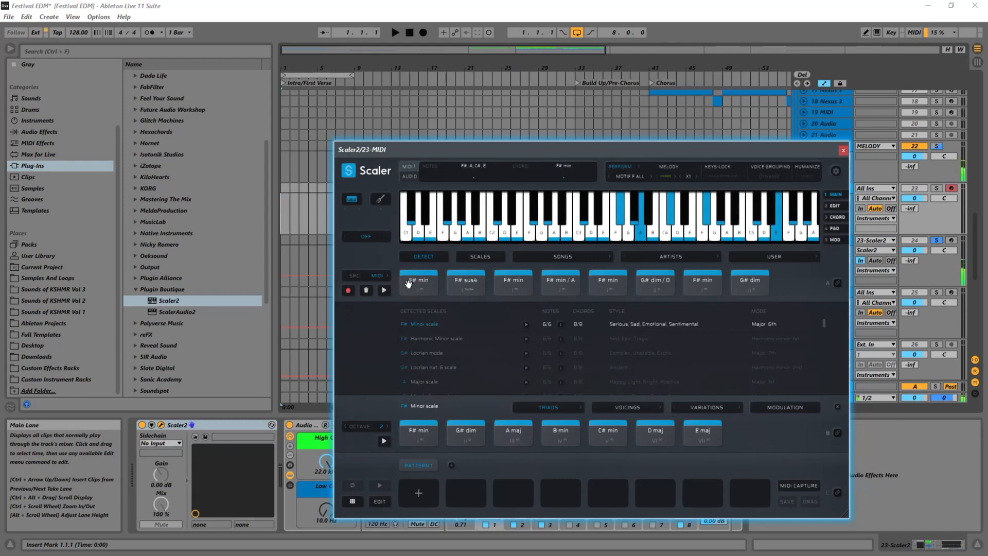
pyautogui.click(460, 281)
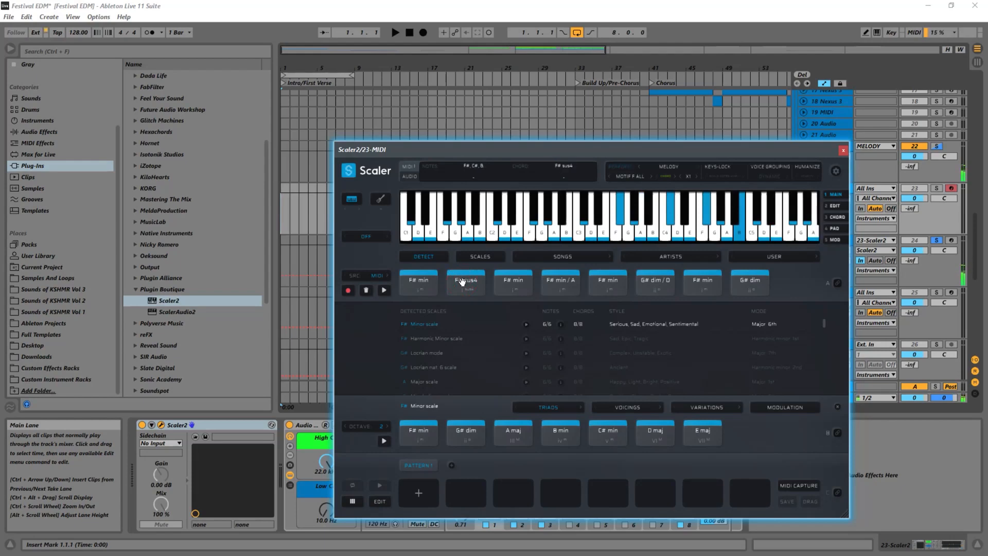
pyautogui.click(508, 279)
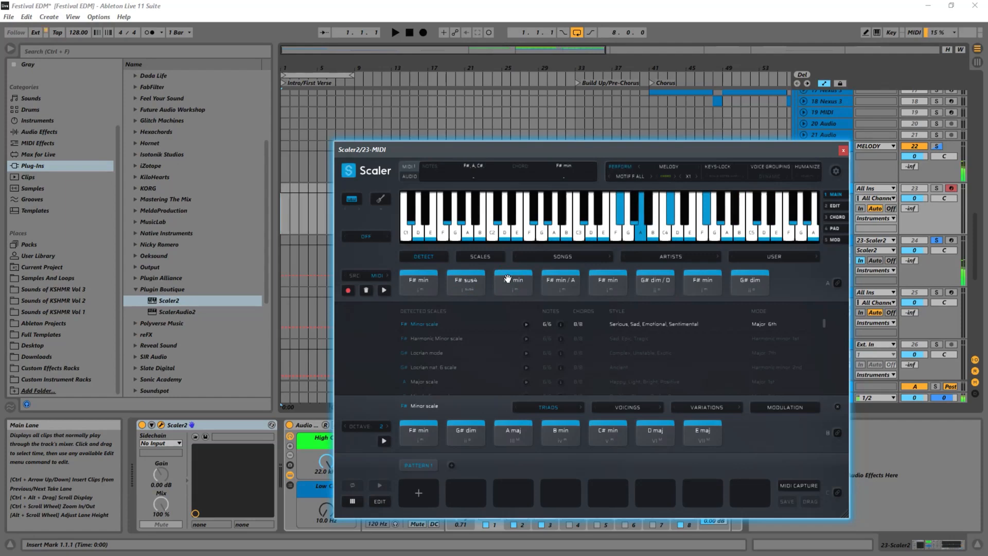
pyautogui.click(559, 279)
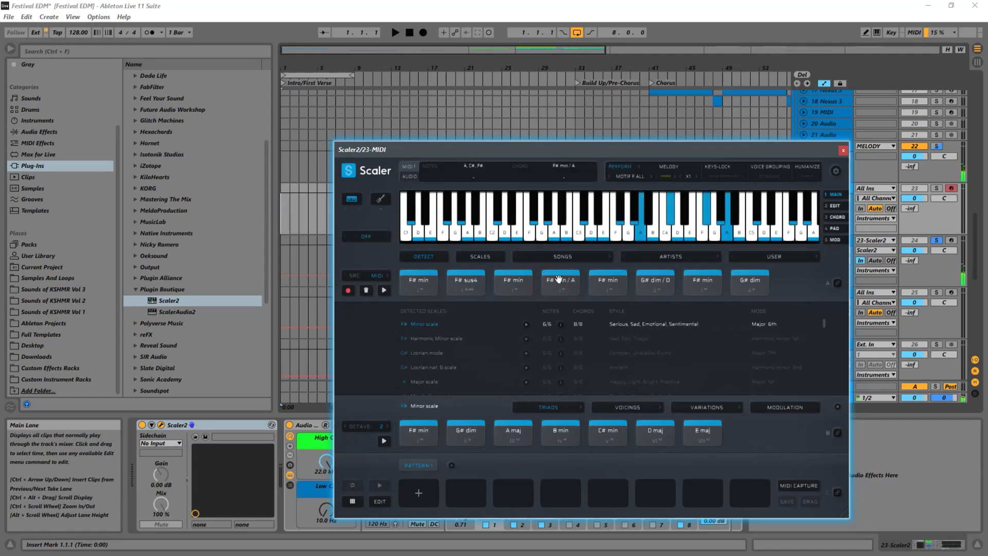
pyautogui.click(416, 286)
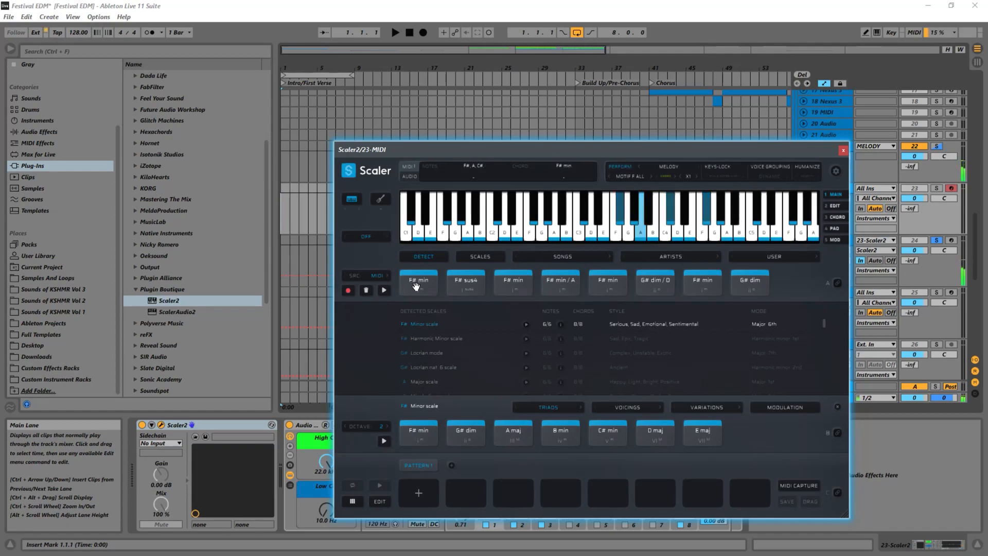
# Add the first F# min chord to Scaler's pattern and export it as a MIDI clip onto the Scaler2 track at bar 24.
pyautogui.moveTo(418, 282); pyautogui.dragTo(415, 493)
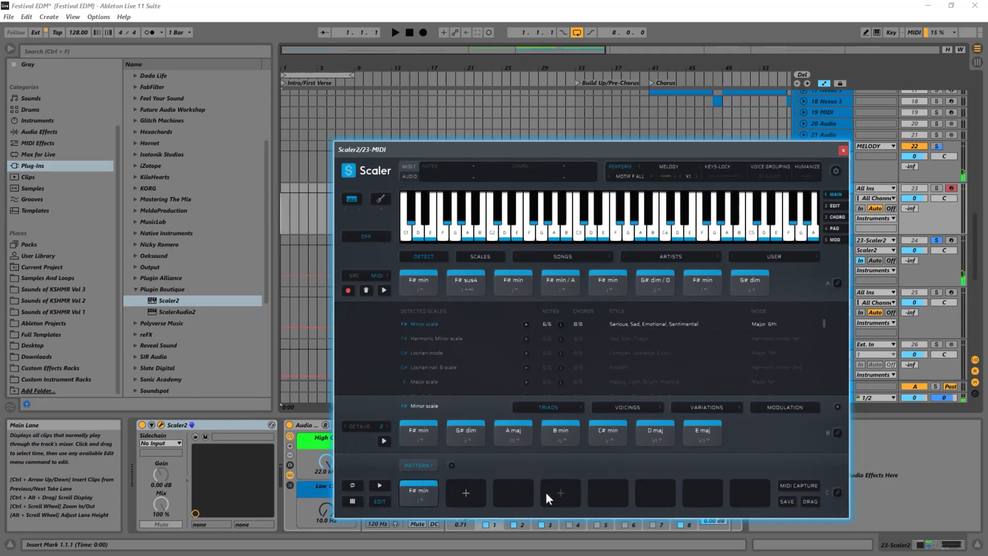
pyautogui.moveTo(473, 156); pyautogui.dragTo(812, 100)
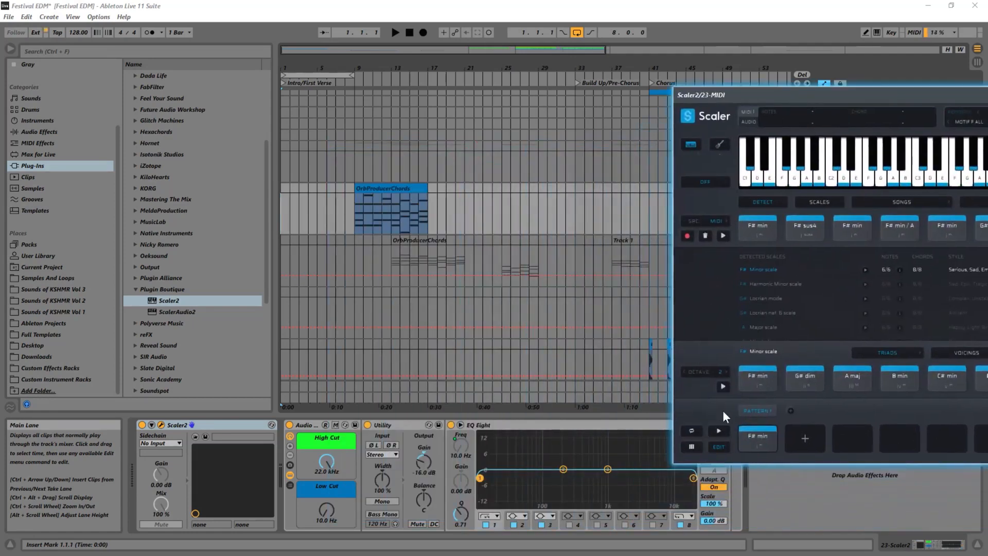
pyautogui.moveTo(486, 219); pyautogui.dragTo(563, 191)
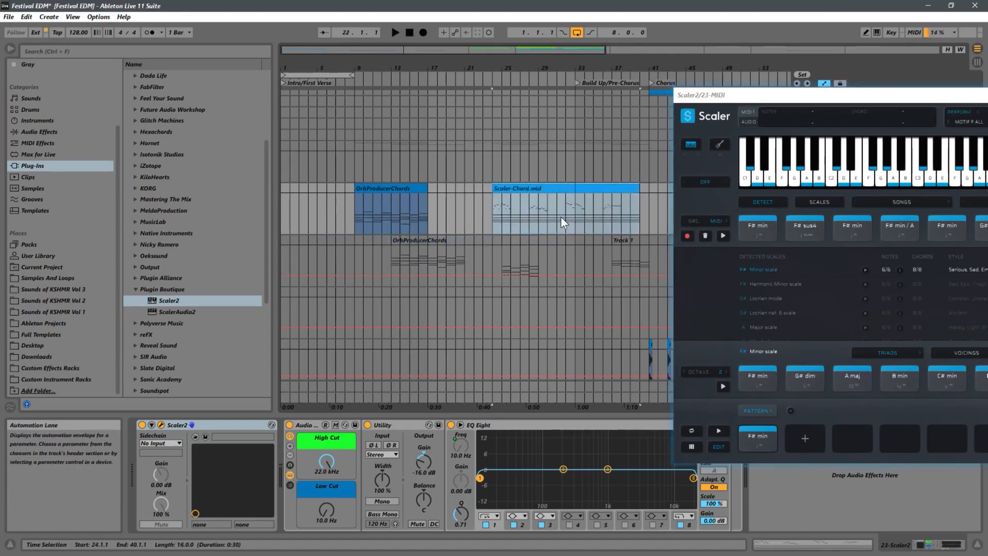
pyautogui.click(498, 210)
# Close the Scaler window and move the Scaler-Chord.mid clip onto the Dash Piano track at bar 1.
pyautogui.moveTo(856, 103); pyautogui.dragTo(552, 148)
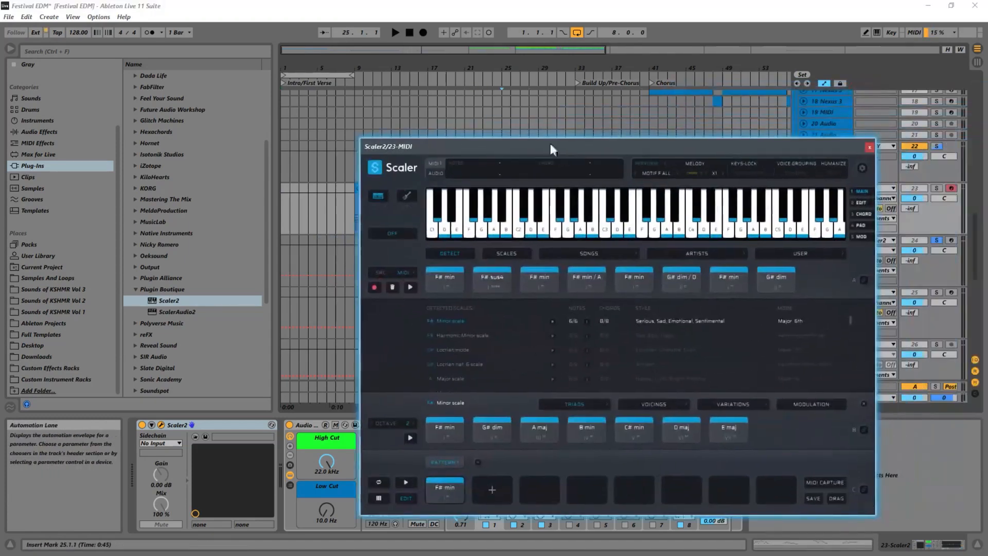
pyautogui.click(860, 149)
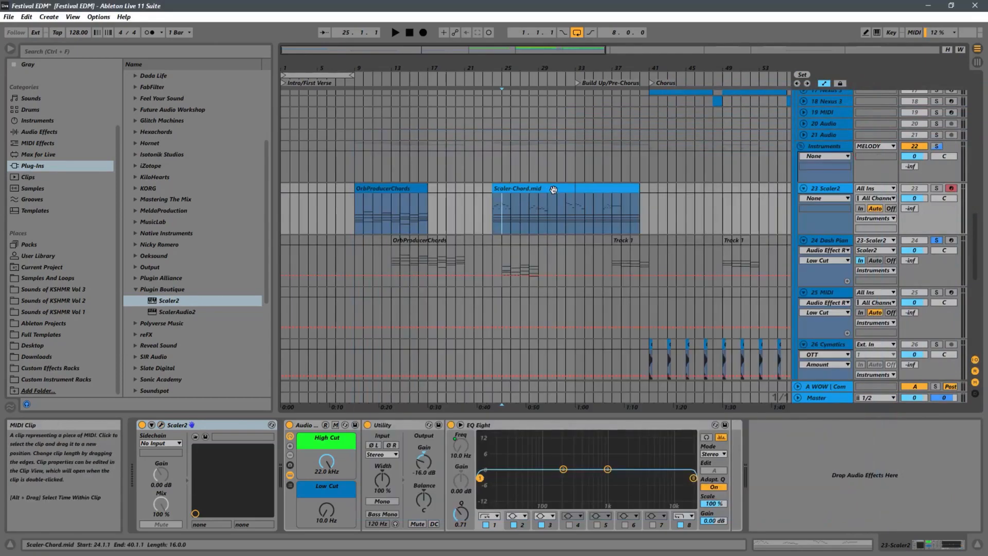
pyautogui.moveTo(549, 206); pyautogui.dragTo(337, 257)
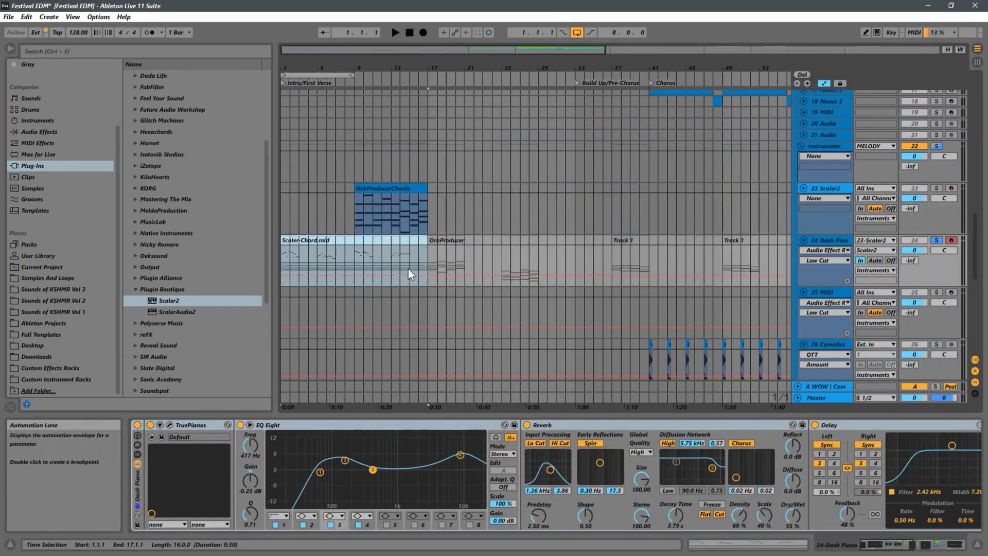
pyautogui.click(282, 260)
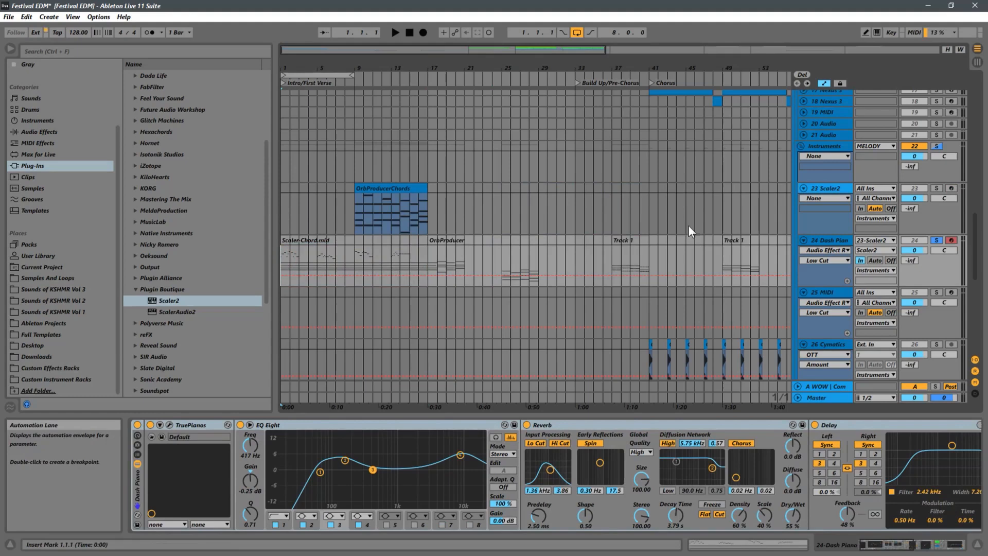
# Set the Dash Piano track's MIDI input to All Ins and All Channels with Auto monitoring, and play it soloed from bar 1.
pyautogui.click(936, 241)
pyautogui.click(937, 241)
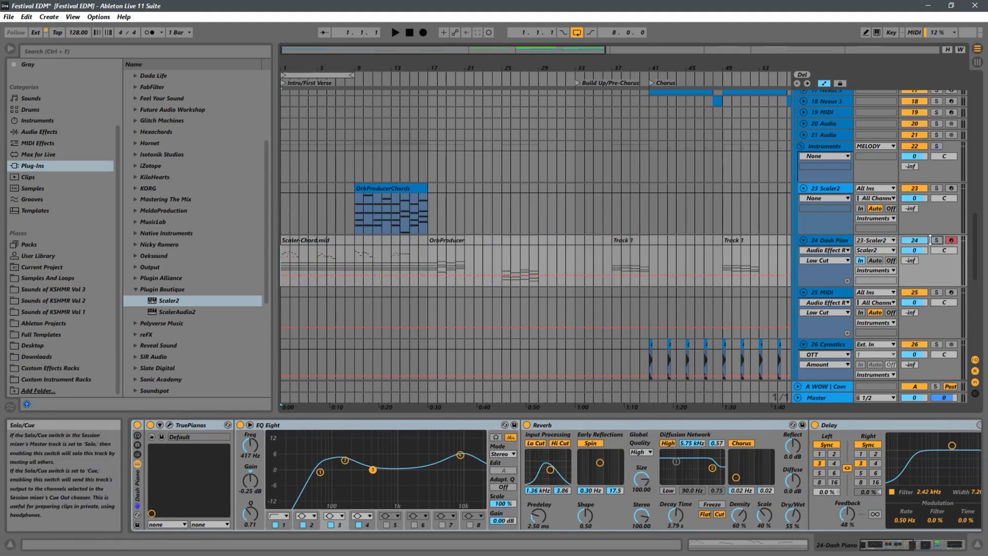
pyautogui.click(874, 240)
pyautogui.click(874, 249)
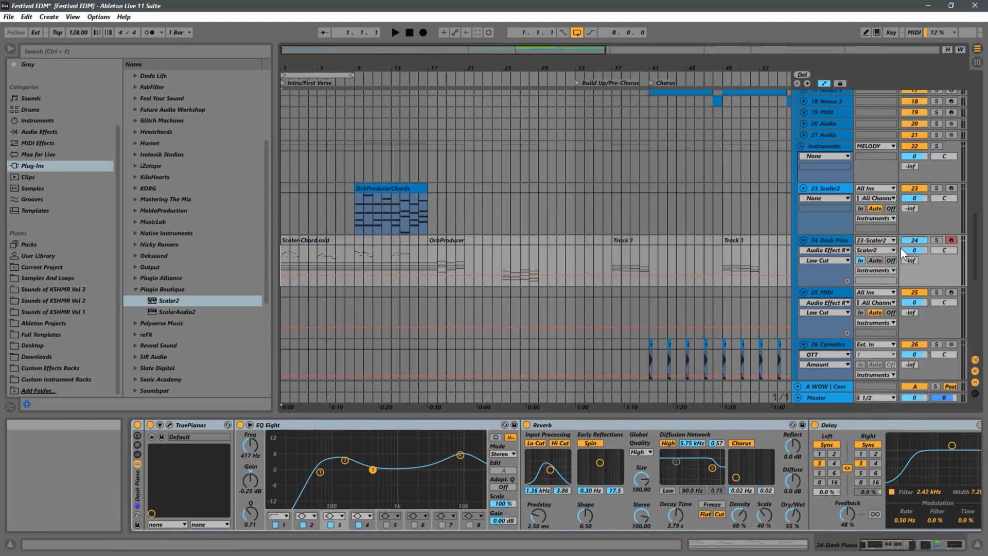
pyautogui.click(874, 260)
pyautogui.press('space')
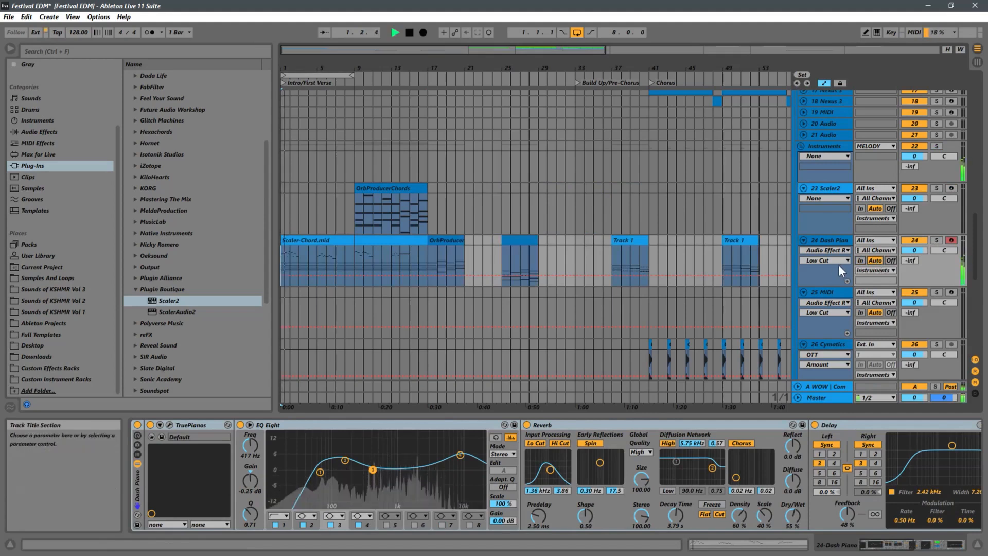
pyautogui.click(935, 240)
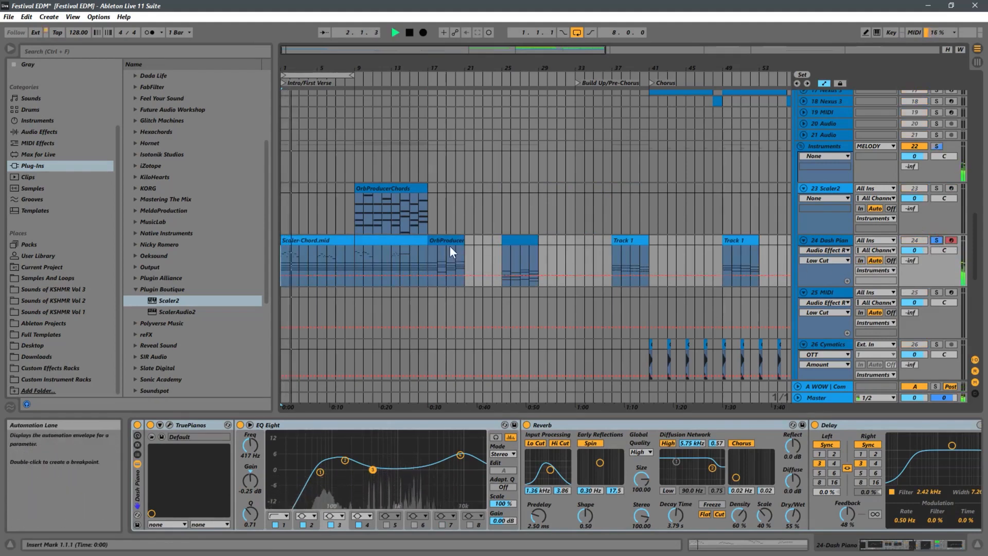
# Stop playback, open the Scaler-Chord.mid clip on the Dash Piano track in an enlarged note editor, and magnify its opening bars.
pyautogui.click(355, 245)
pyautogui.press('space')
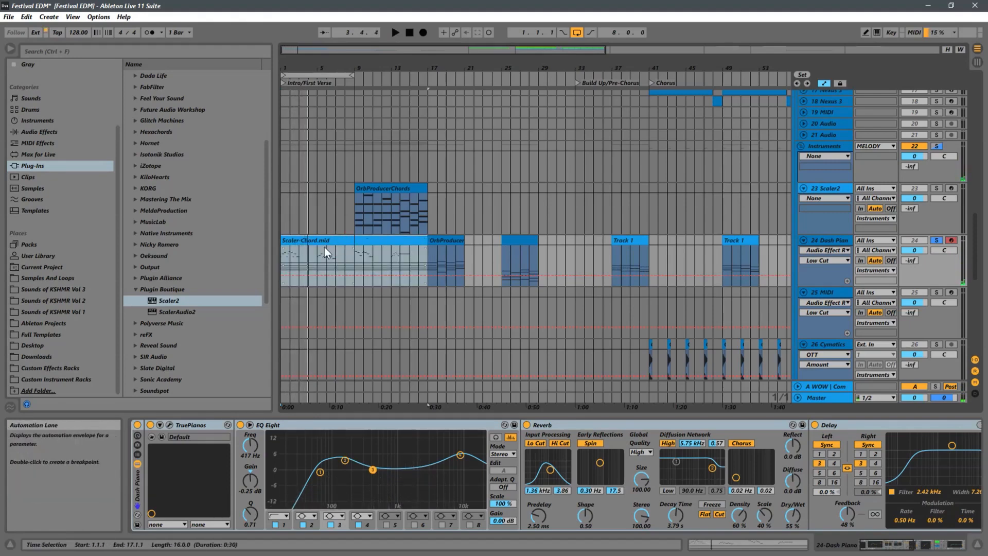
pyautogui.press('space')
pyautogui.doubleClick(339, 246)
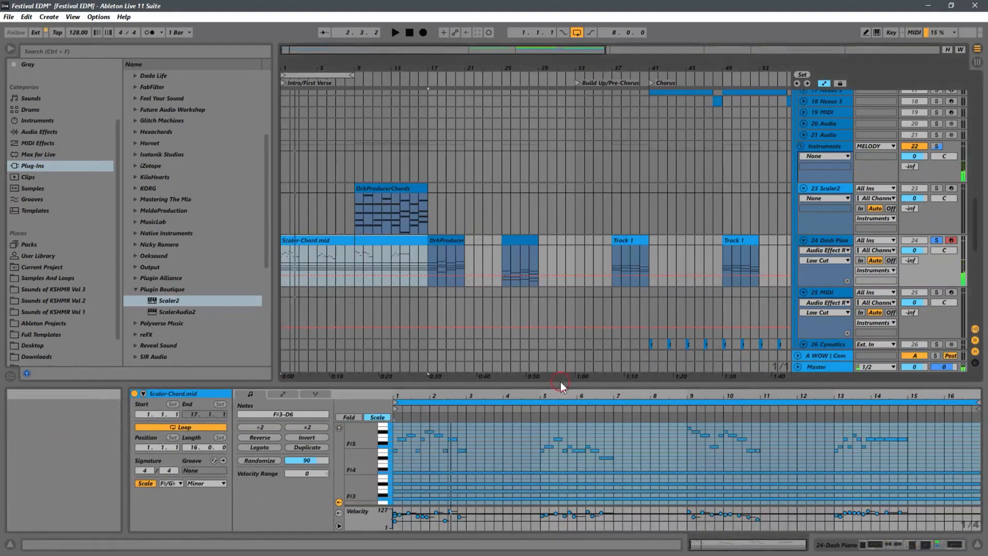
pyautogui.moveTo(561, 383); pyautogui.dragTo(561, 170)
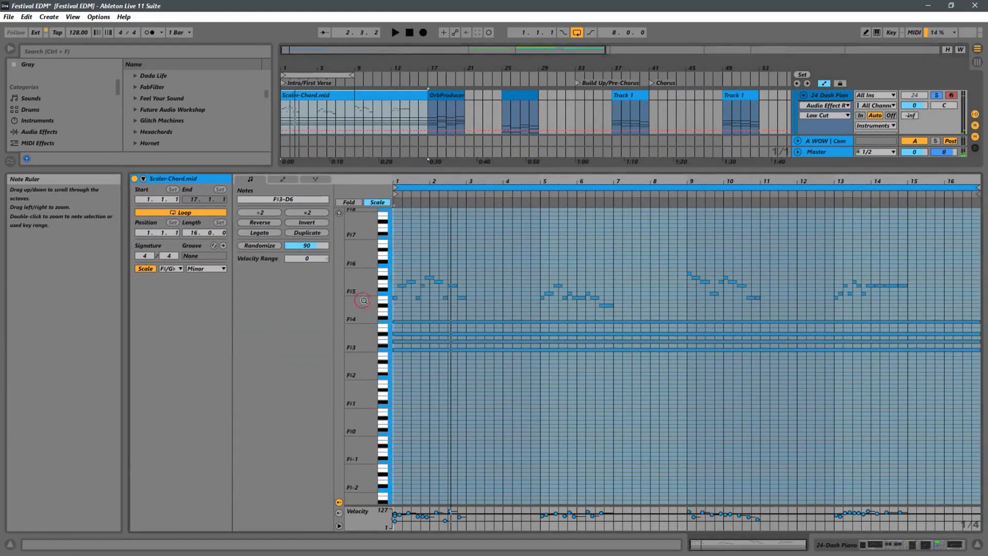
pyautogui.moveTo(366, 296); pyautogui.dragTo(412, 296)
pyautogui.moveTo(430, 179); pyautogui.dragTo(438, 237)
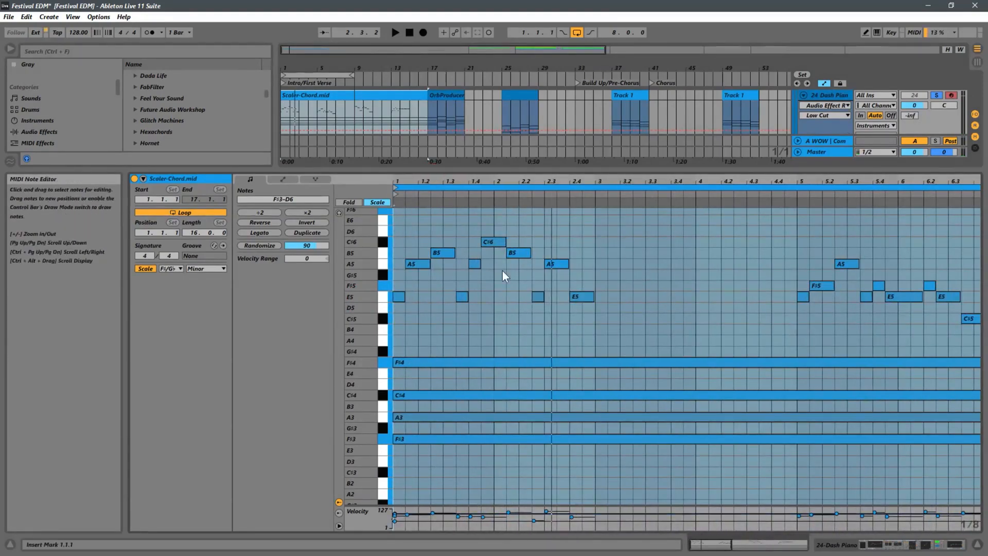
# Try adding B4, E5 and F#5 notes in the empty gap of bars 3 and 4, and delete them.
pyautogui.doubleClick(677, 329)
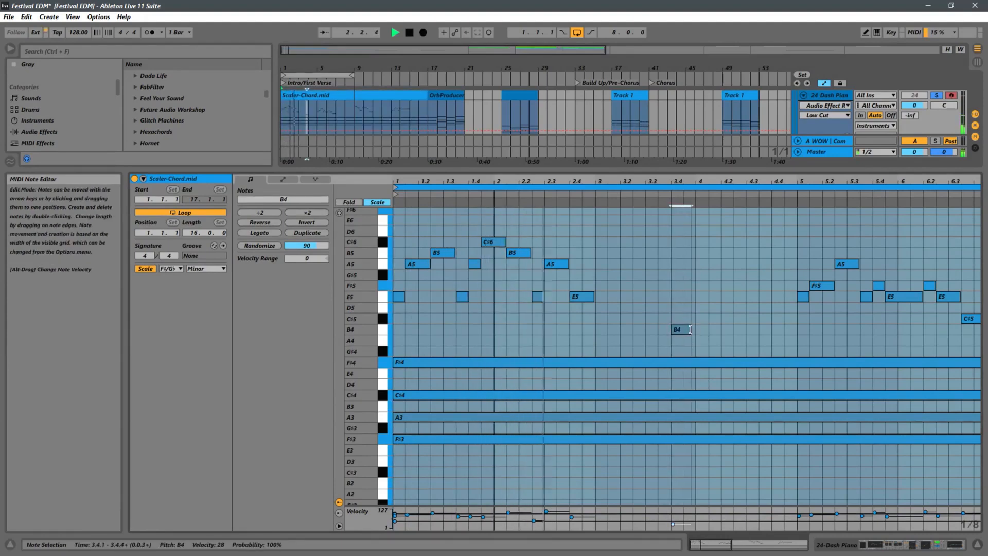
pyautogui.doubleClick(627, 297)
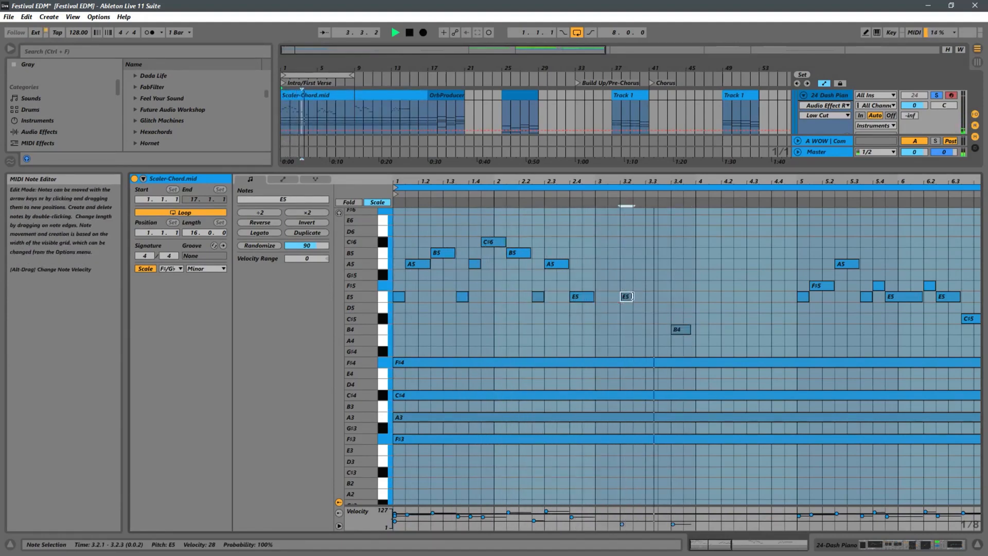
pyautogui.doubleClick(713, 286)
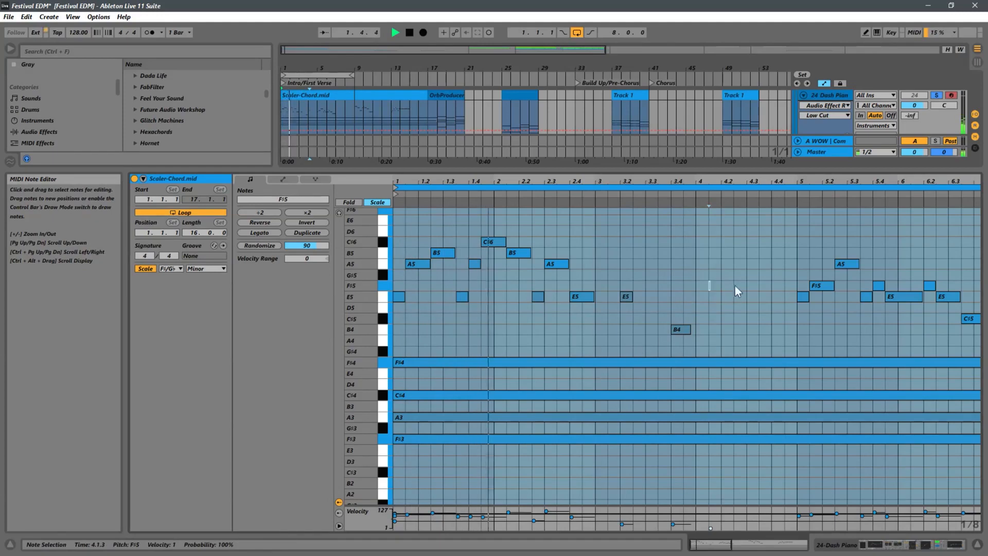
pyautogui.moveTo(738, 266); pyautogui.dragTo(624, 333)
pyautogui.press('Delete')
pyautogui.doubleClick(630, 297)
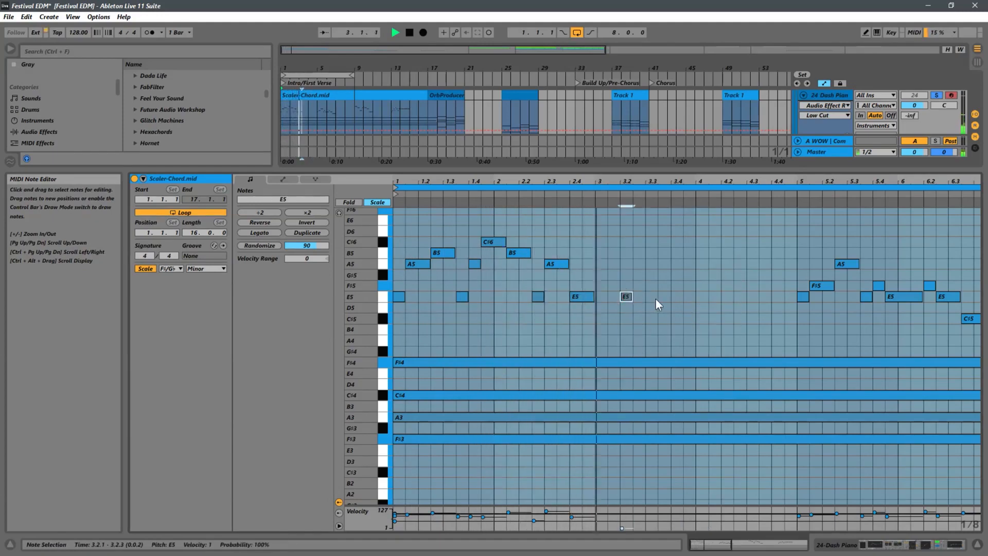
pyautogui.doubleClick(626, 297)
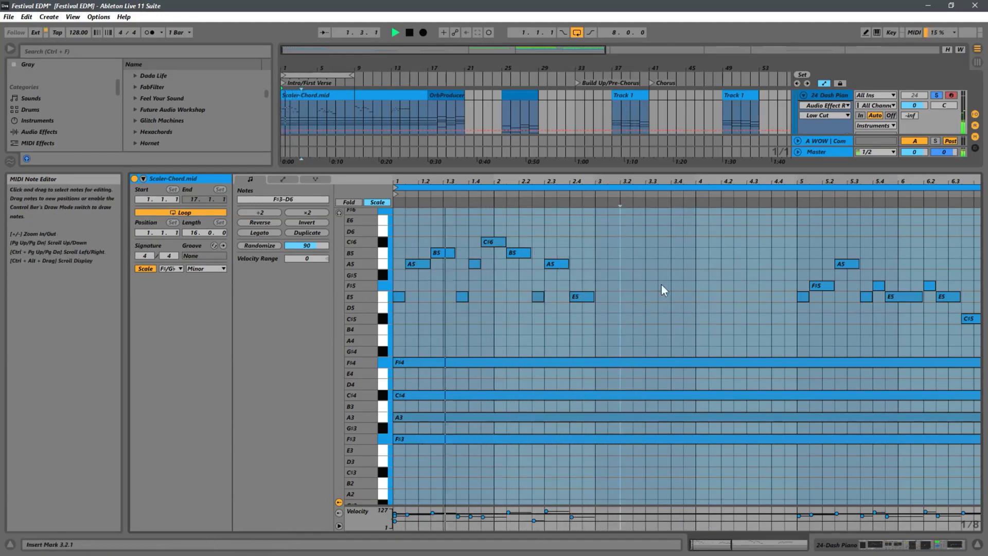
# Shrink the note editor to show the whole clip, and try an F#5 note at bar 8 before removing it.
pyautogui.moveTo(656, 171); pyautogui.dragTo(653, 274)
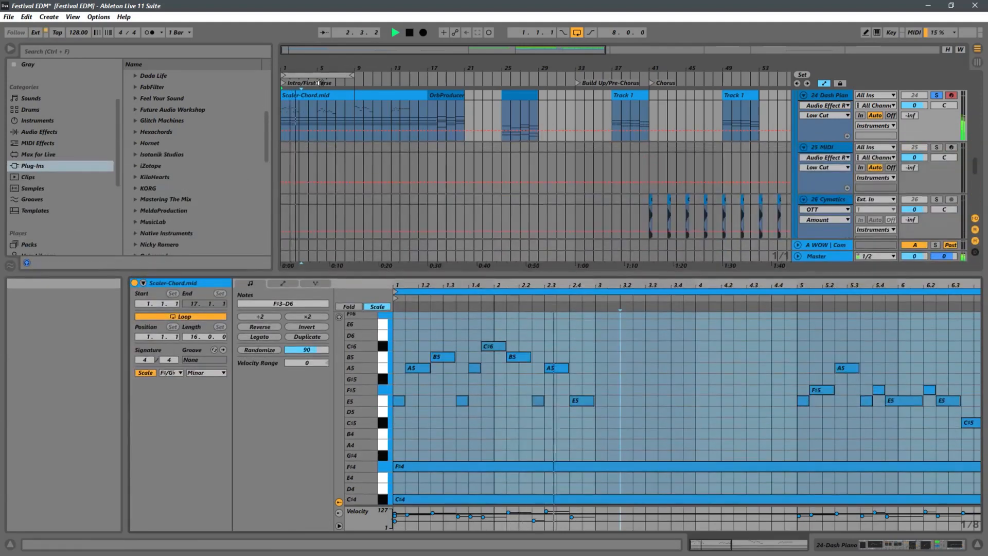
pyautogui.click(324, 96)
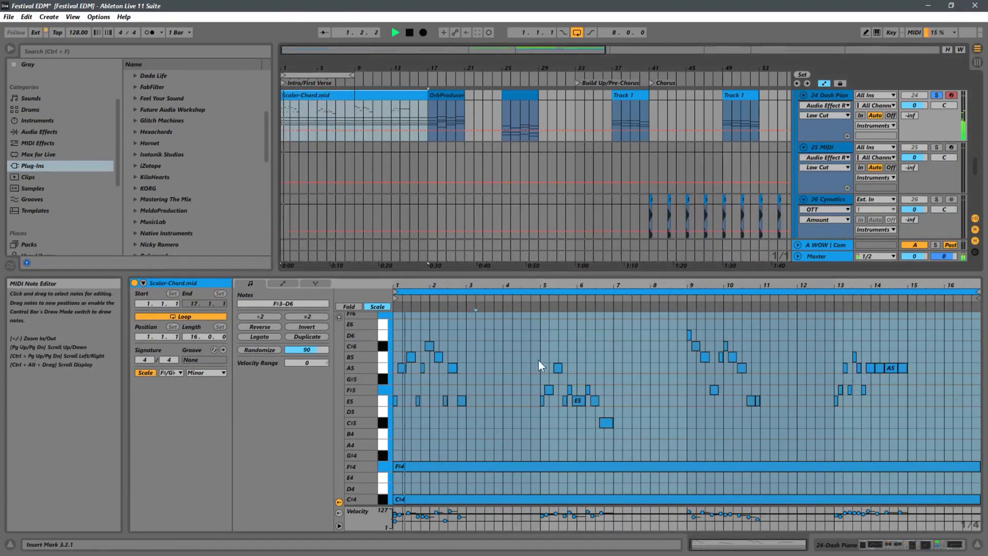
pyautogui.doubleClick(653, 389)
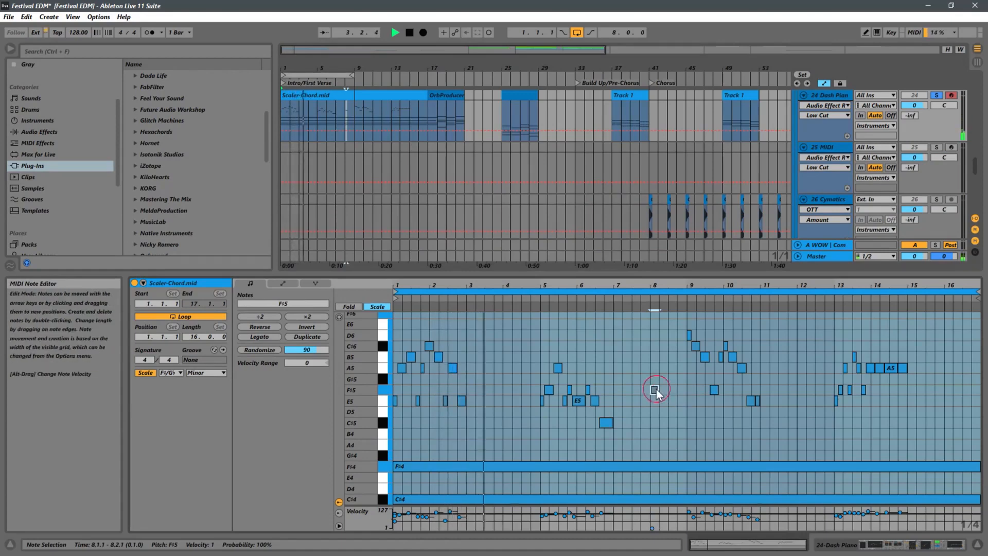
pyautogui.doubleClick(654, 389)
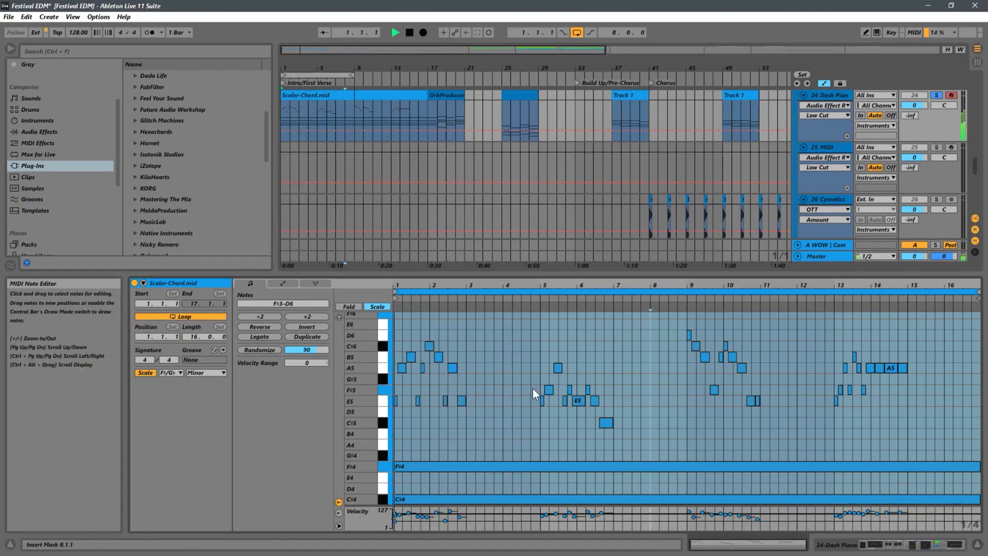
# Enable Draw Mode and draw short notes between A4 and E5 in the empty gap across bars 3 and 4.
pyautogui.moveTo(487, 285); pyautogui.dragTo(537, 287)
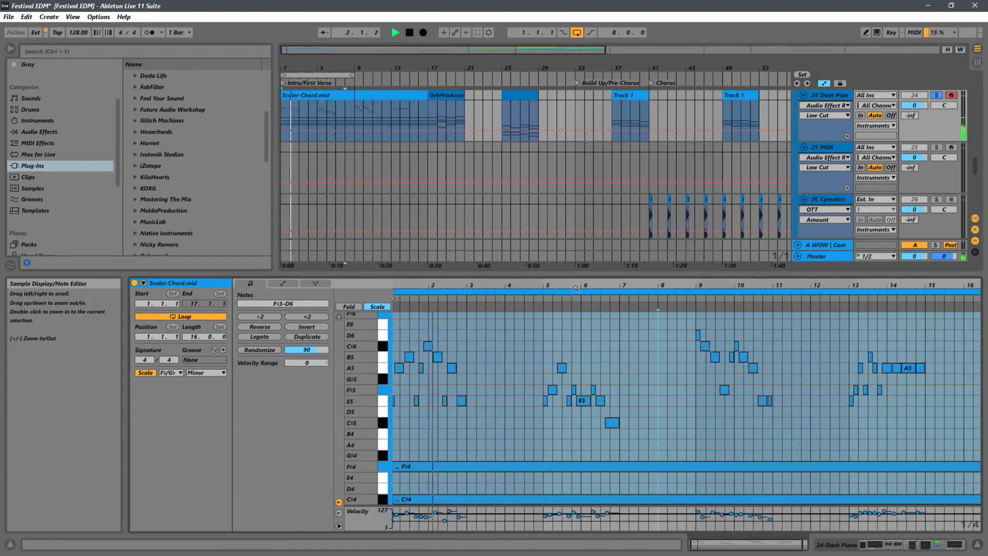
pyautogui.scroll(-2, 515, 375)
pyautogui.rightClick(493, 375)
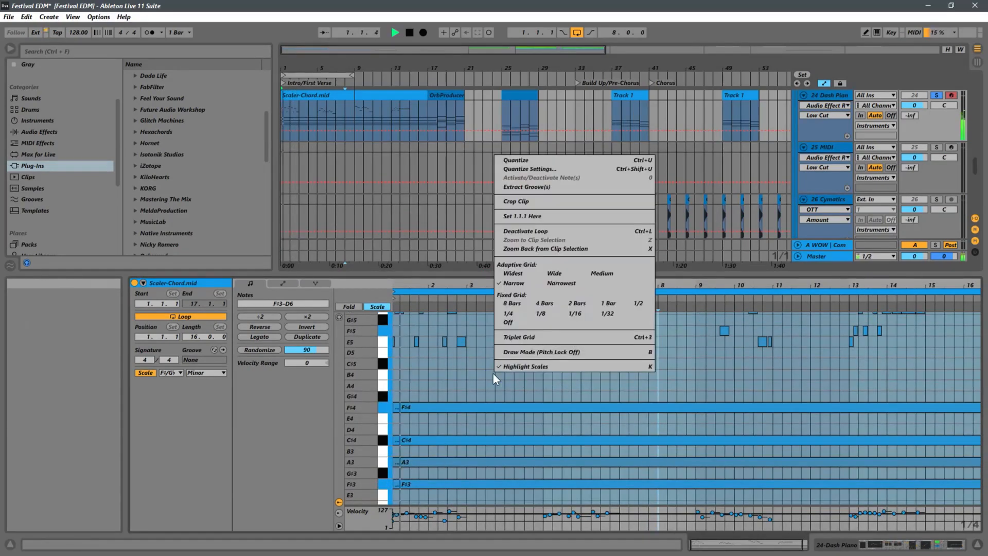
pyautogui.click(506, 355)
pyautogui.moveTo(480, 374)
pyautogui.mouseDown()
pyautogui.moveTo(530, 377)
pyautogui.moveTo(529, 365)
pyautogui.moveTo(504, 363)
pyautogui.moveTo(519, 344)
pyautogui.mouseUp()
pyautogui.press('space')
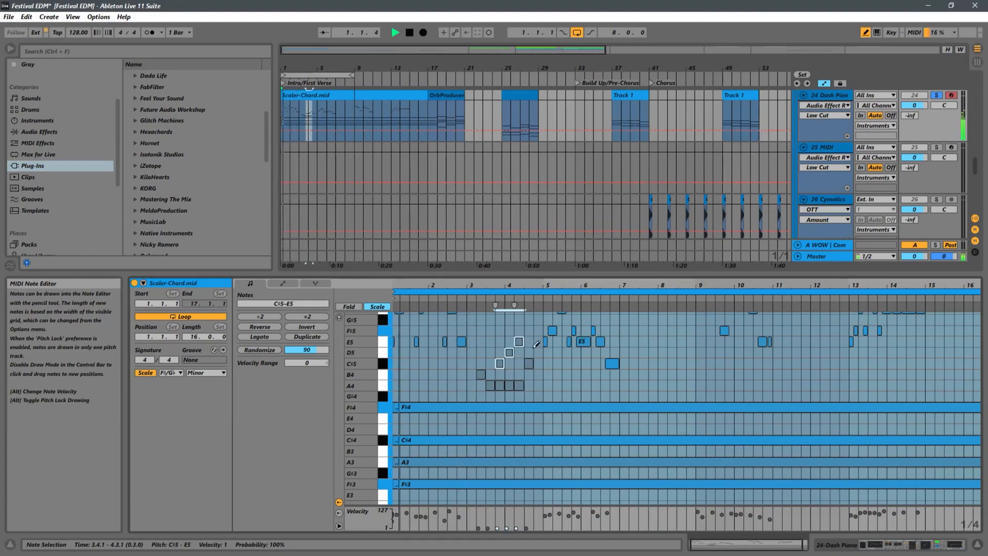
# Draw another run of quarter notes from C#5 through B4 and A4, spanning bar 3.2 to bar 5.2, keeping Draw Mode on.
pyautogui.rightClick(534, 340)
pyautogui.click(498, 374)
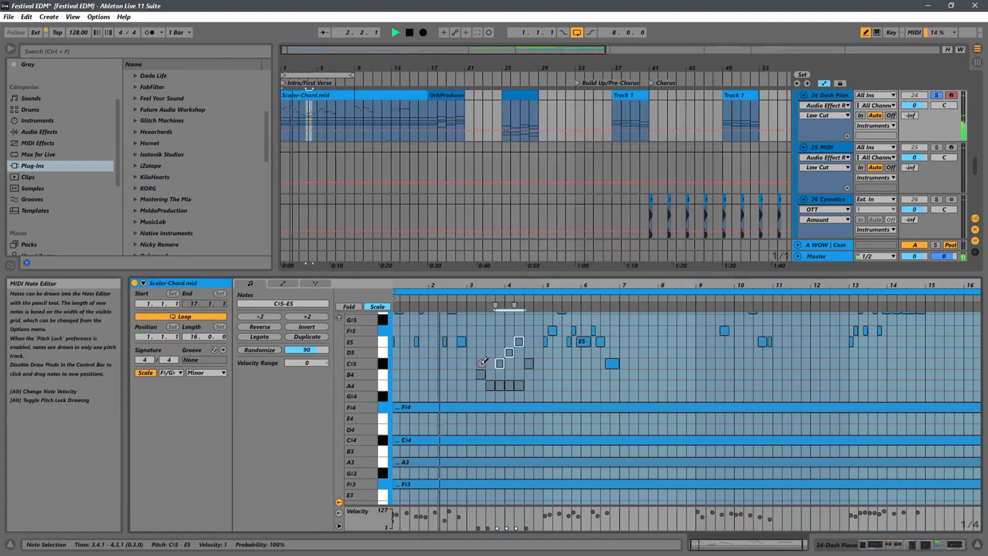
pyautogui.moveTo(483, 363); pyautogui.dragTo(548, 374)
pyautogui.rightClick(541, 381)
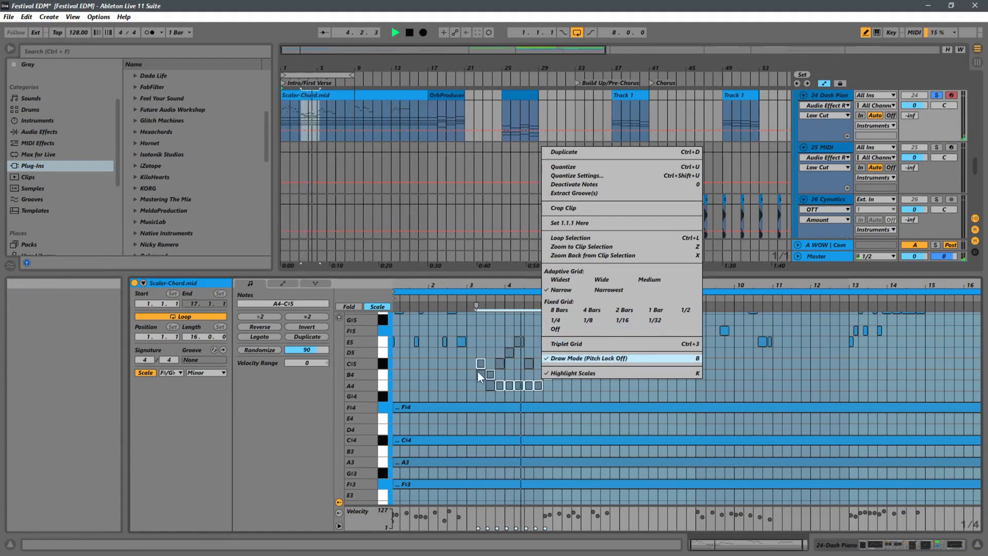
pyautogui.click(456, 381)
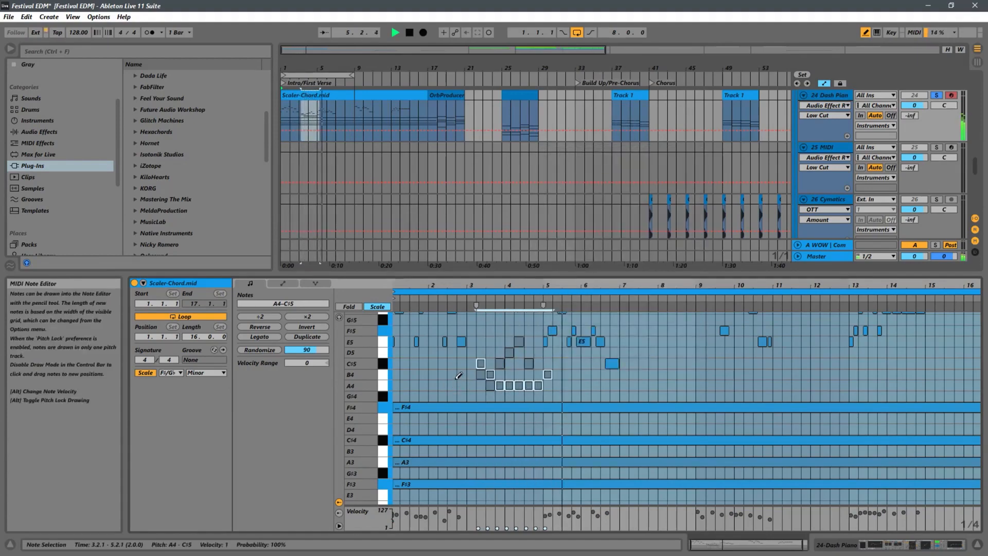